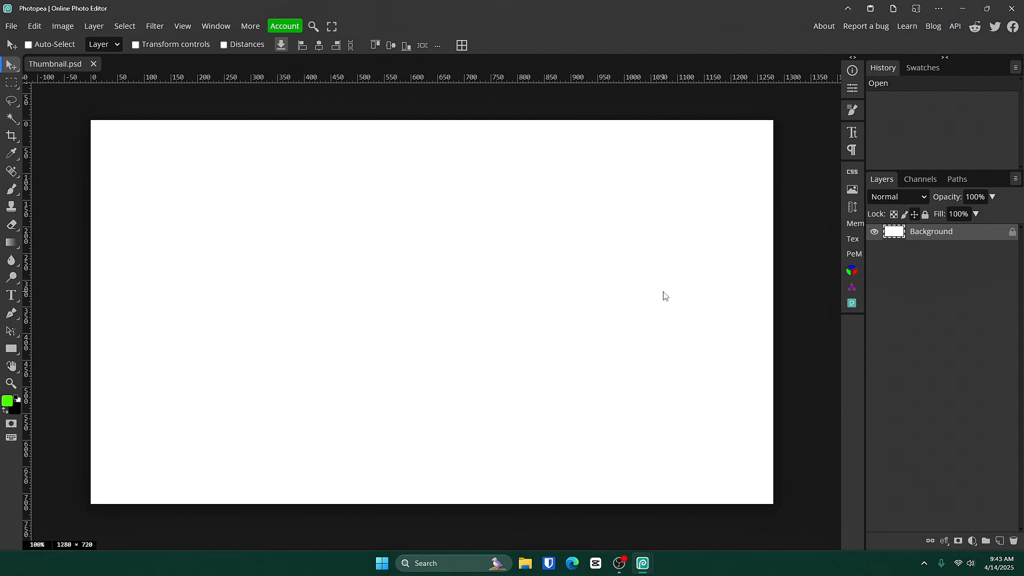
Look up the Pexels stock photo plugin in the plugin gallery, view its details page and close the gallery
{"action": "left_click", "coordinate": [211, 27]}
{"action": "left_click", "coordinate": [246, 65]}
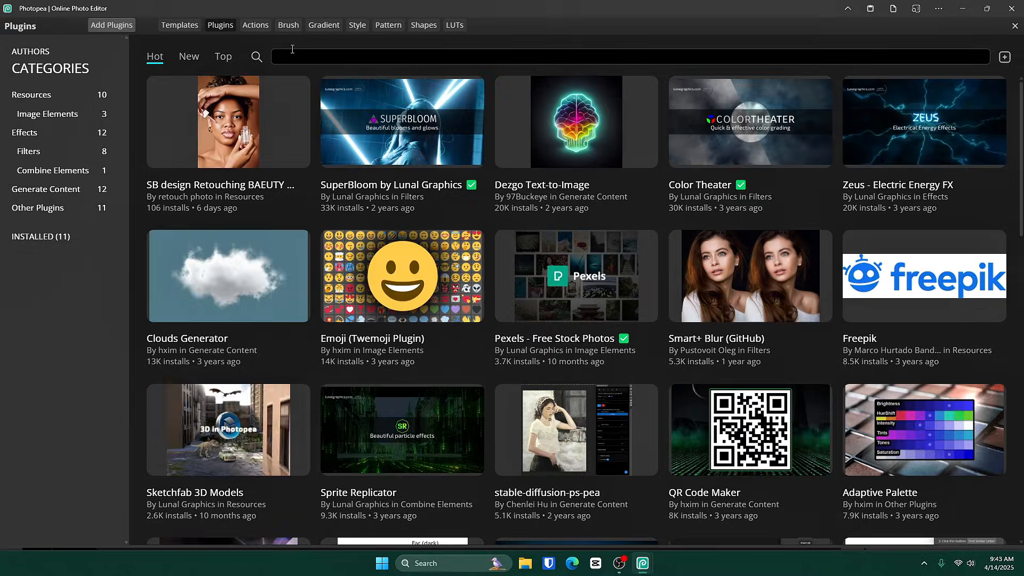
{"action": "left_click", "coordinate": [292, 49]}
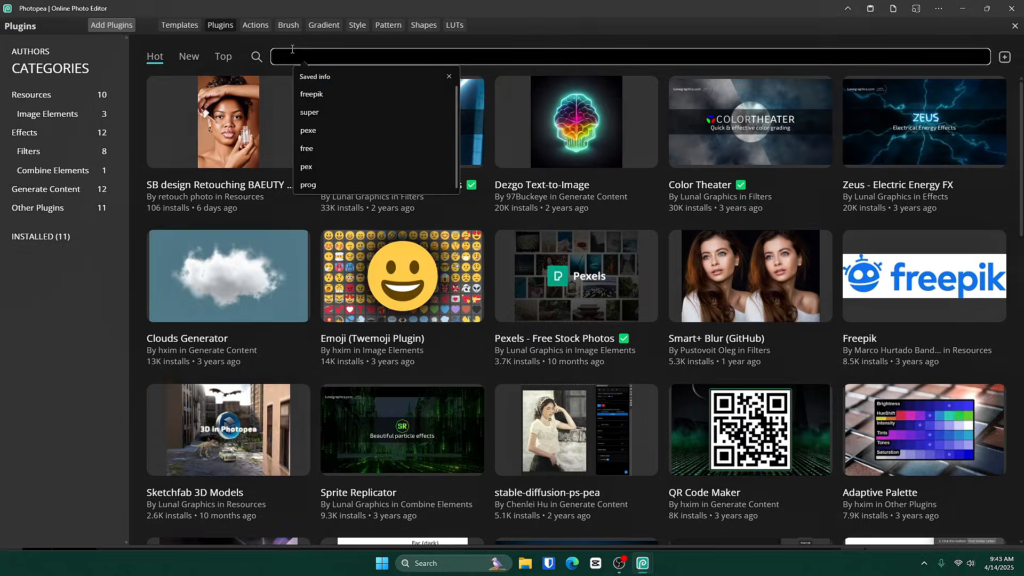
{"action": "type", "text": "pexels"}
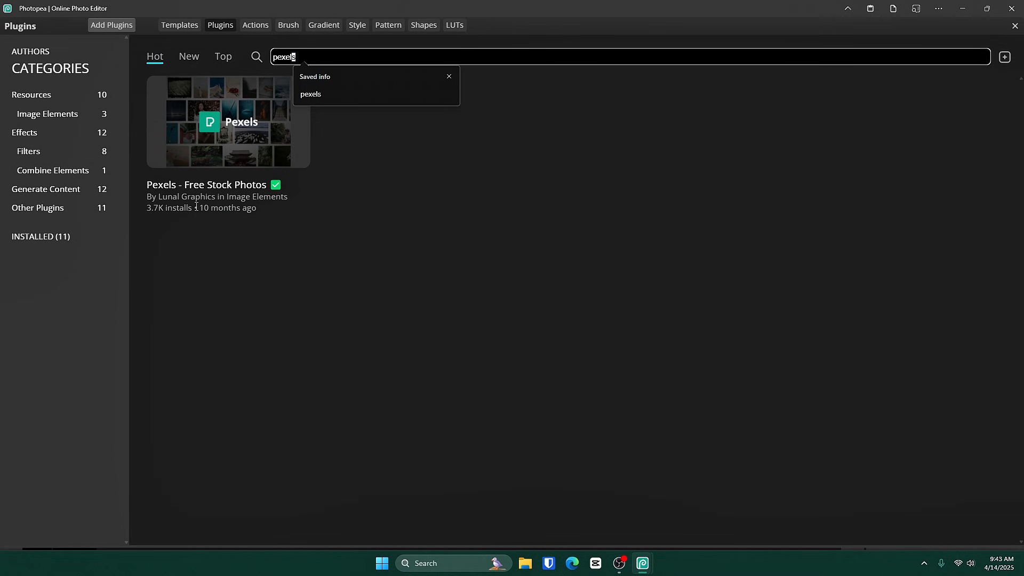
{"action": "left_click", "coordinate": [264, 137]}
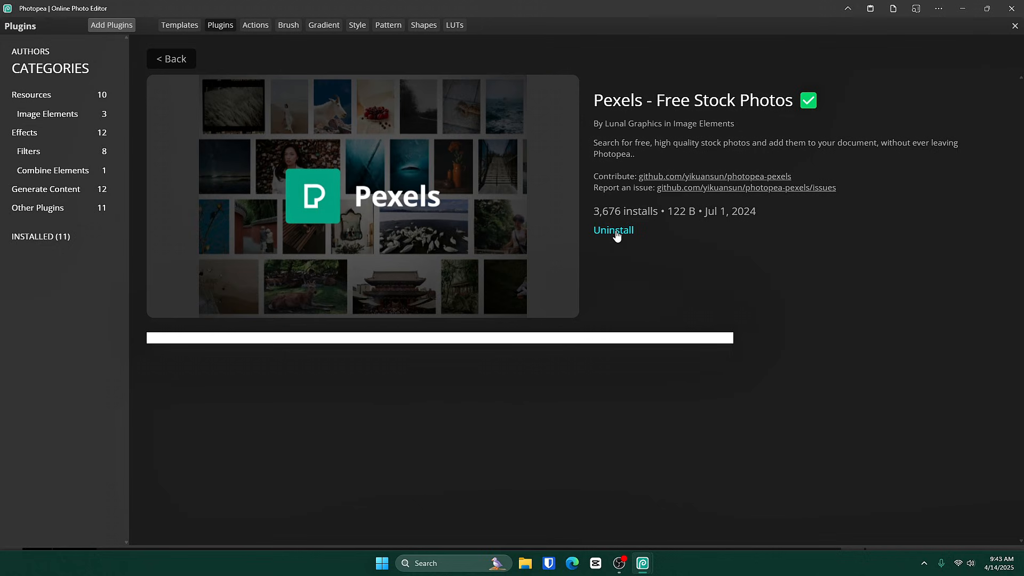
{"action": "left_click", "coordinate": [1013, 27]}
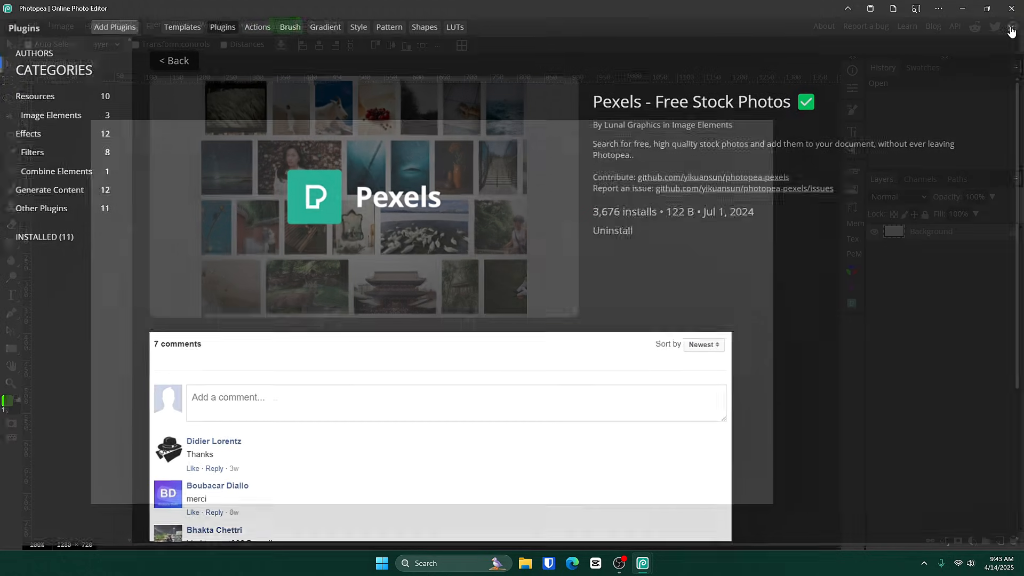
Search Pexels for "money" and add the photo of scattered hundred-dollar bills to the document at Double Large size
{"action": "left_click", "coordinate": [852, 303]}
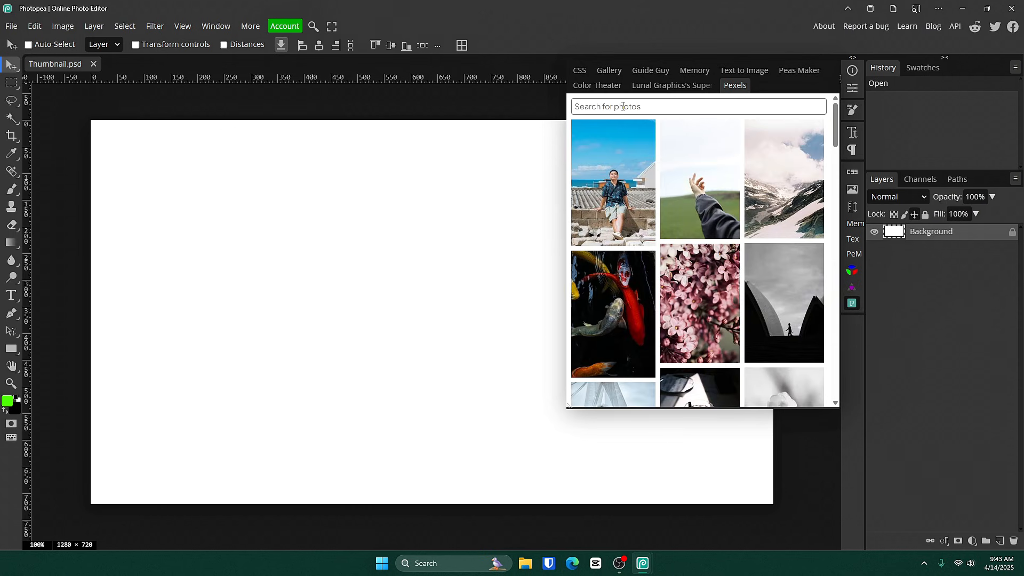
{"action": "type", "text": "money"}
{"action": "key", "text": "Return"}
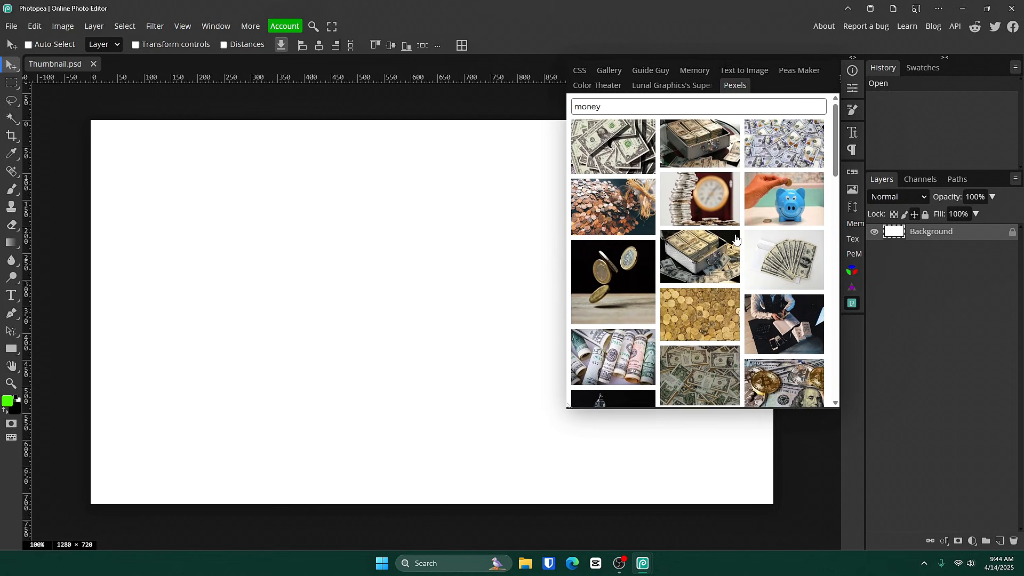
{"action": "scroll", "coordinate": [742, 234], "scroll_direction": "down", "scroll_amount": 1}
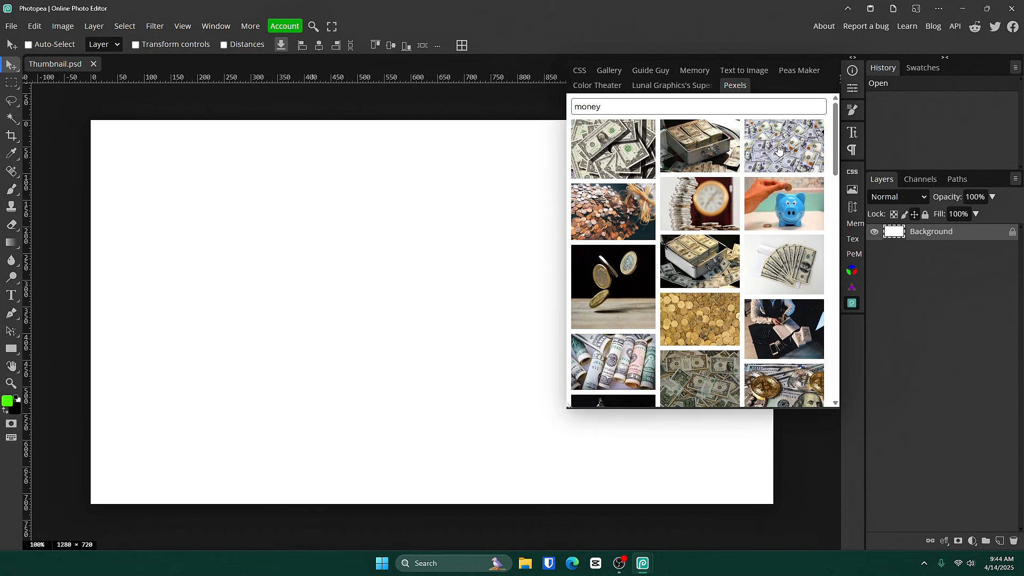
{"action": "left_click", "coordinate": [780, 150]}
{"action": "left_click", "coordinate": [721, 382]}
{"action": "left_click", "coordinate": [722, 442]}
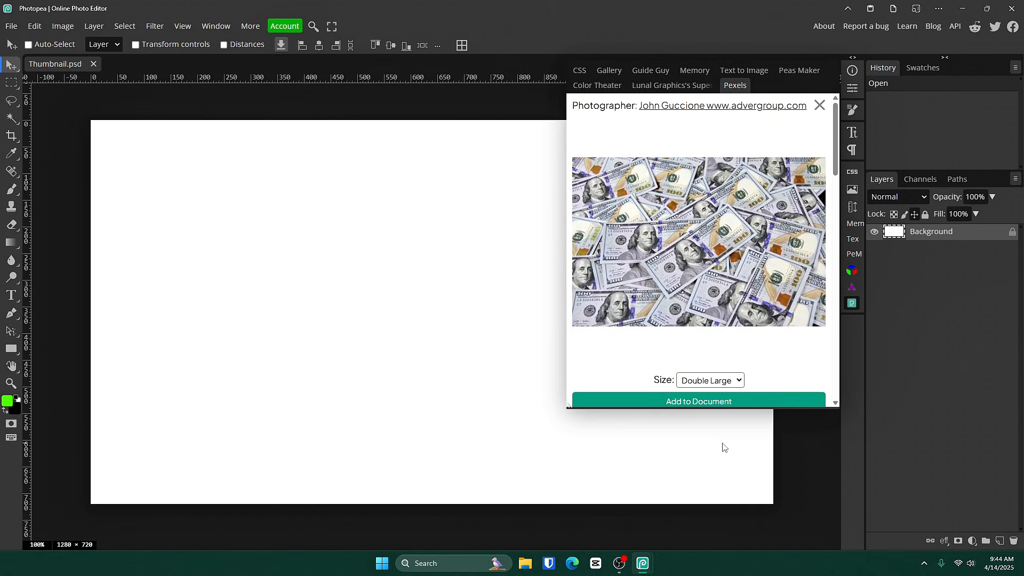
{"action": "left_click", "coordinate": [765, 405]}
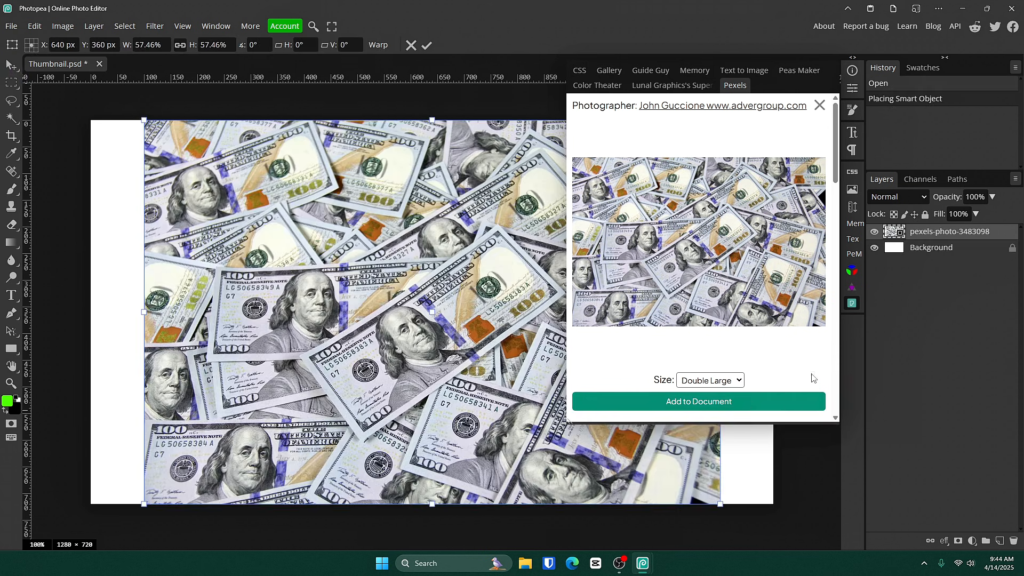
{"action": "left_click", "coordinate": [852, 305]}
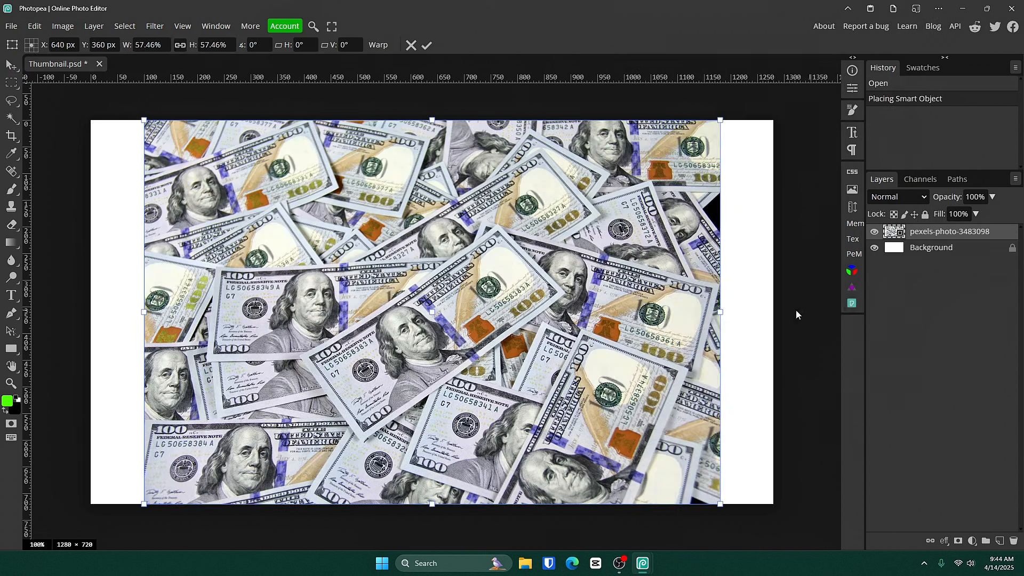
Scale the placed money photo to about 68% so it spans the full canvas width, and apply the transform
{"action": "left_click_drag", "start_coordinate": [720, 312], "coordinate": [773, 313]}
{"action": "left_click_drag", "start_coordinate": [140, 309], "coordinate": [91, 312]}
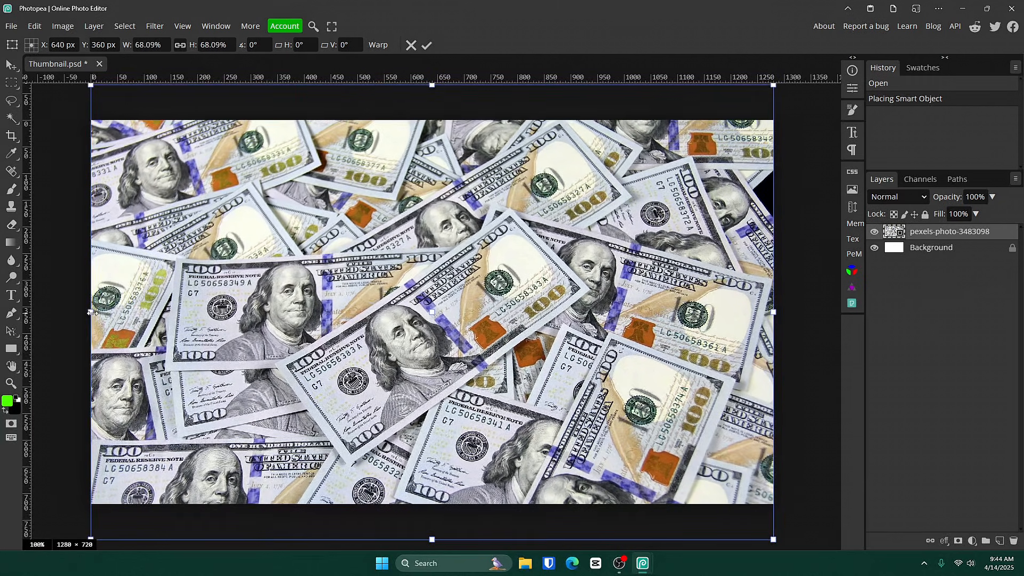
{"action": "left_click", "coordinate": [428, 47]}
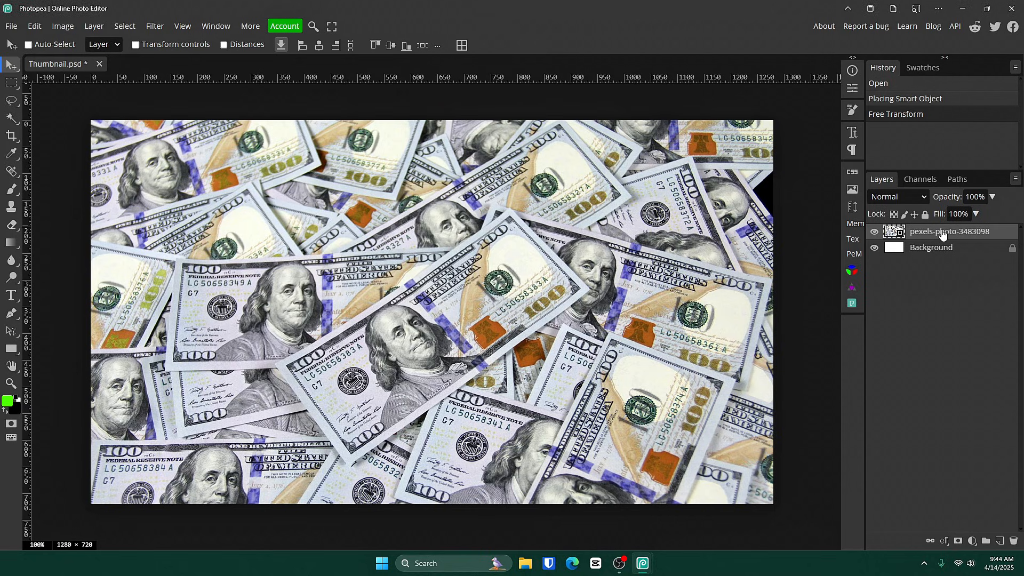
Apply a Gaussian Blur with a radius of 5 px to the money photo layer
{"action": "left_click", "coordinate": [155, 26]}
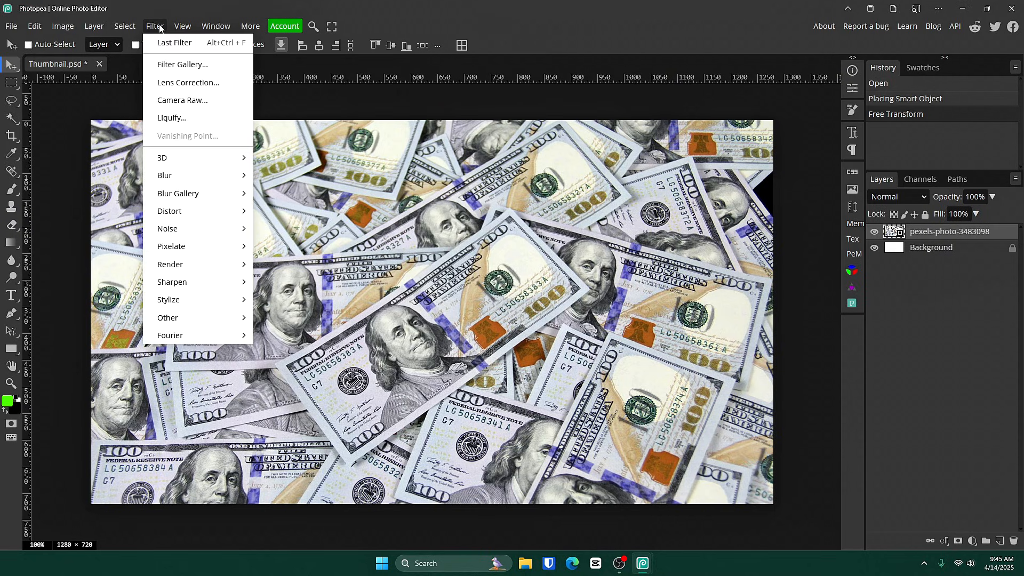
{"action": "mouse_move", "coordinate": [176, 175]}
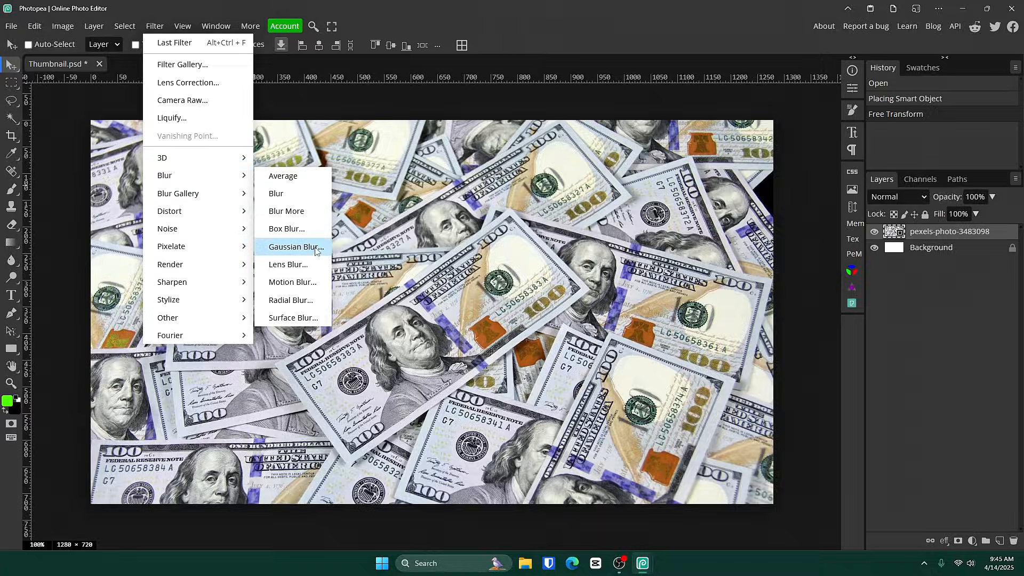
{"action": "left_click", "coordinate": [314, 248]}
{"action": "type", "text": "5"}
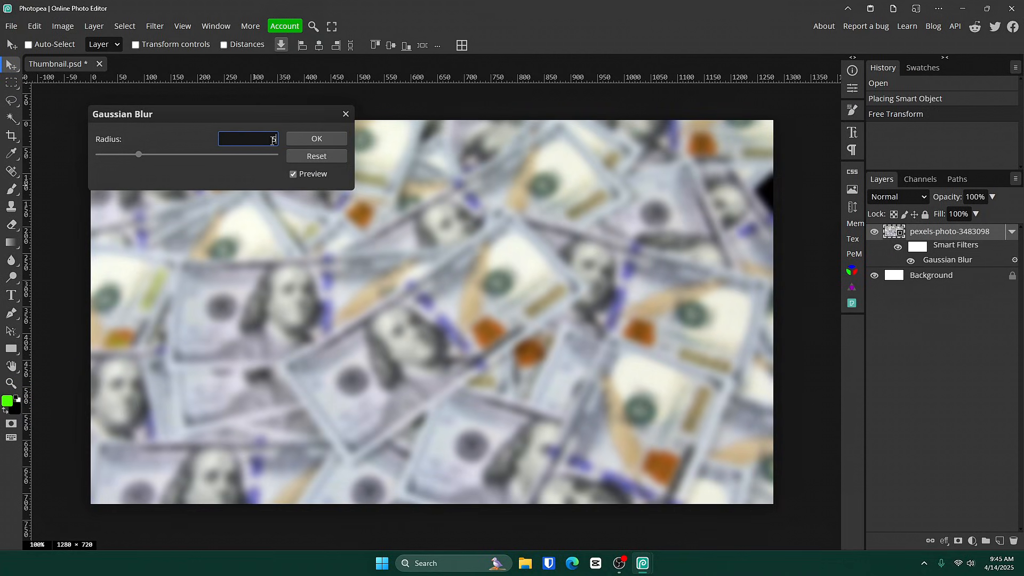
{"action": "left_click", "coordinate": [328, 140]}
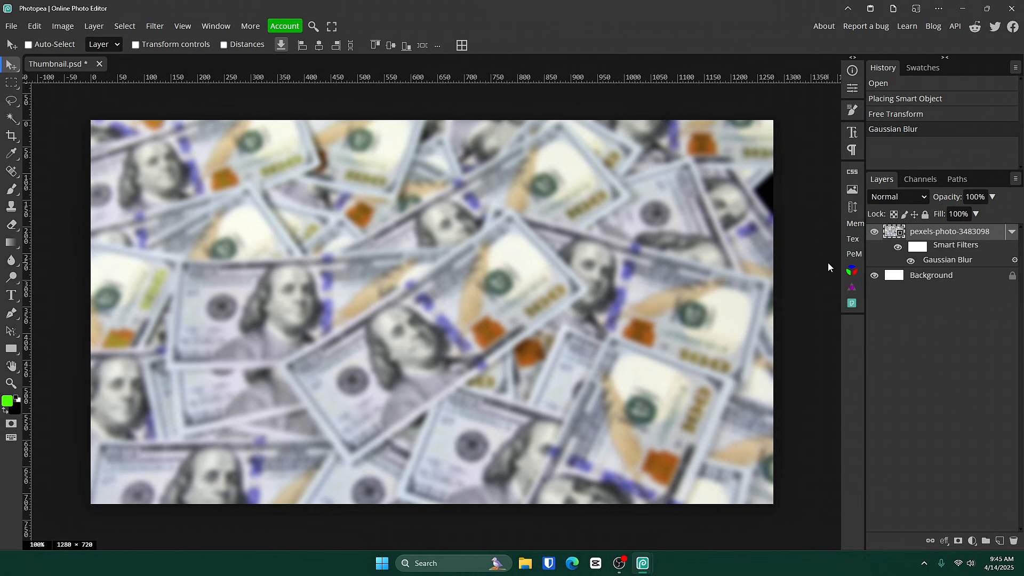
Delete the white Background layer and rename the money photo layer "Money BG"
{"action": "left_click", "coordinate": [952, 278]}
{"action": "key", "text": "Delete"}
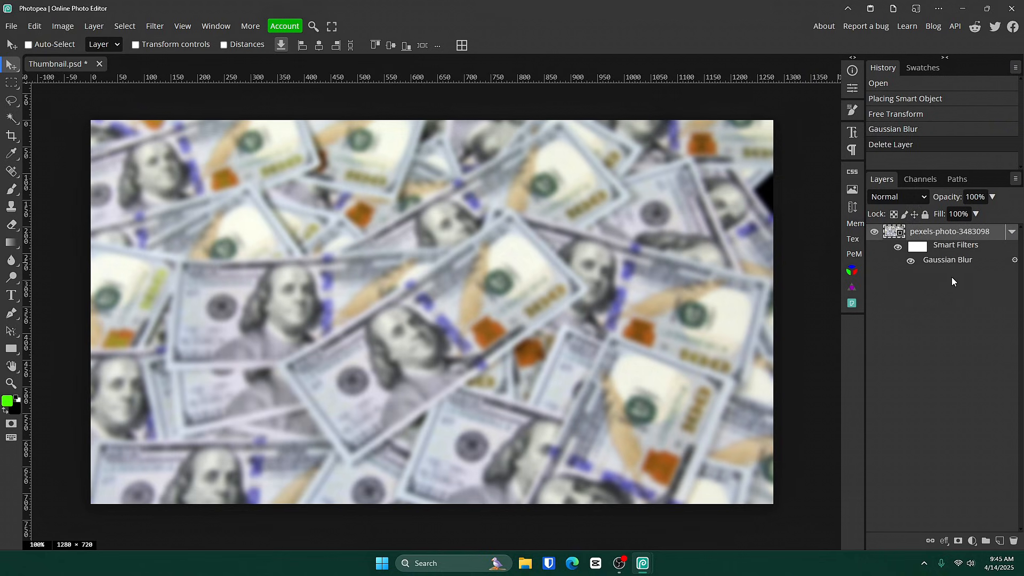
{"action": "double_click", "coordinate": [923, 233]}
{"action": "type", "text": "Money BG"}
{"action": "key", "text": "Return"}
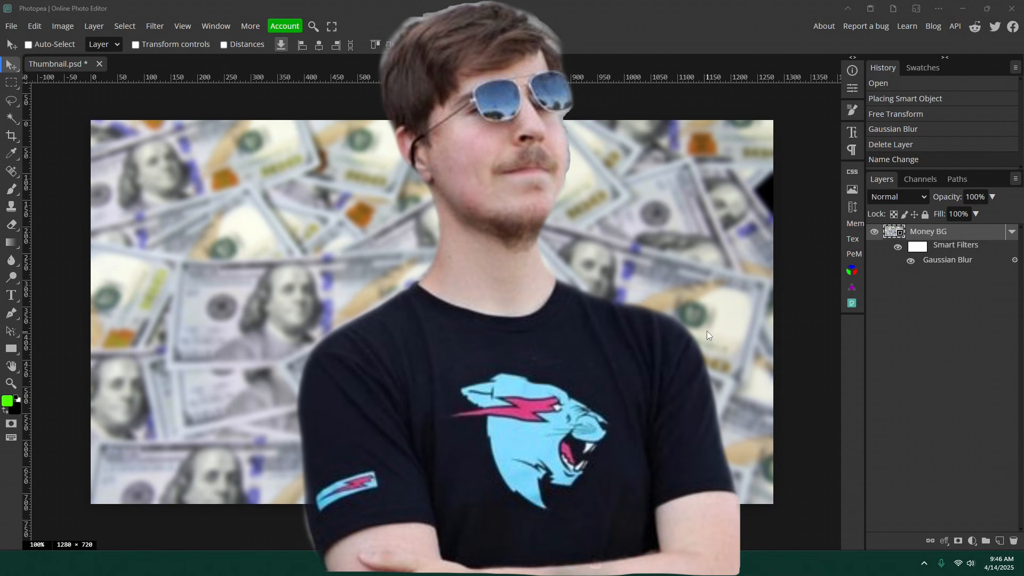
Search Pexels for "mr beast", browse the resulting photos and close the plugin
{"action": "left_click", "coordinate": [851, 304]}
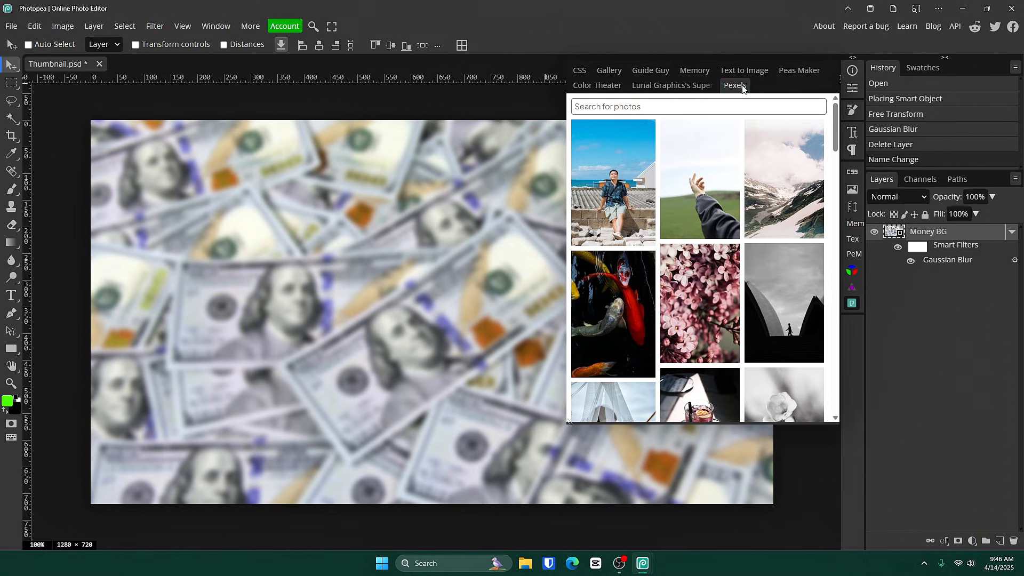
{"action": "left_click", "coordinate": [710, 107]}
{"action": "type", "text": "mr beas"}
{"action": "type", "text": "t"}
{"action": "key", "text": "Return"}
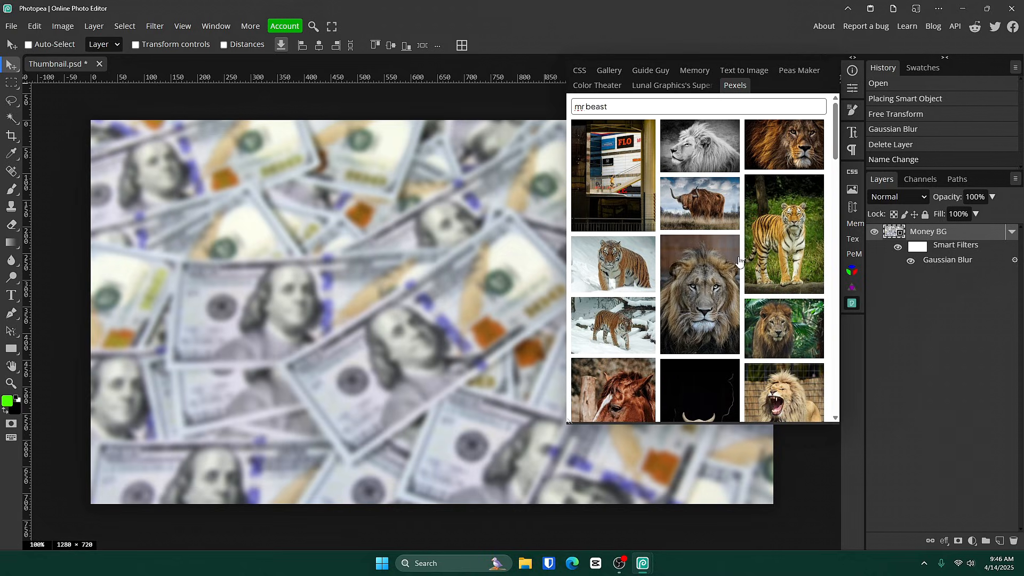
{"action": "scroll", "coordinate": [744, 318], "scroll_direction": "down", "scroll_amount": 5}
{"action": "scroll", "coordinate": [747, 308], "scroll_direction": "up", "scroll_amount": 5}
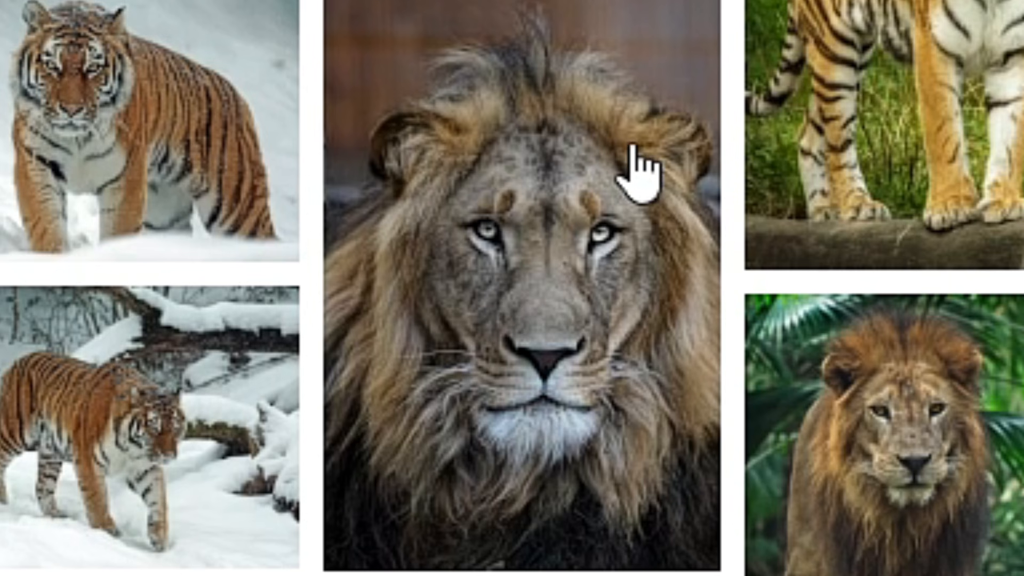
{"action": "left_click", "coordinate": [852, 303]}
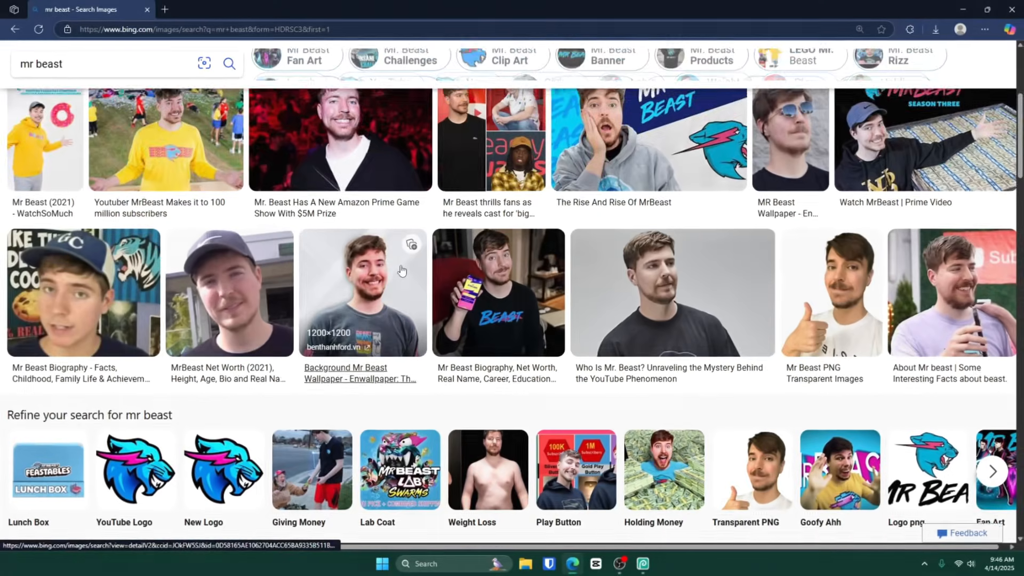
Copy the MrBeast photo with dollar bills in his ears from the Bing image results and paste it into the Photopea document
{"action": "scroll", "coordinate": [435, 281], "scroll_direction": "up", "scroll_amount": 3}
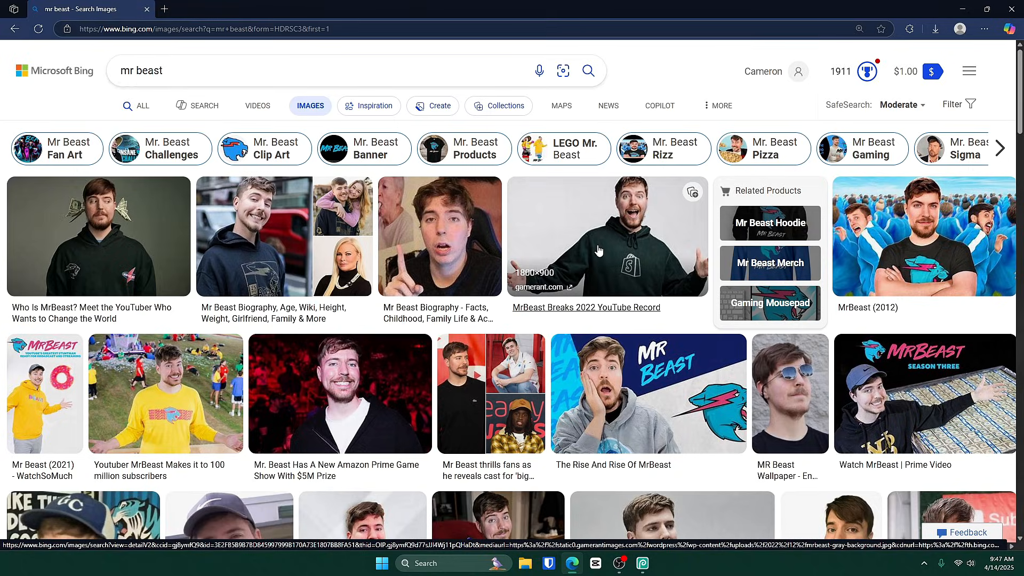
{"action": "left_click", "coordinate": [104, 236]}
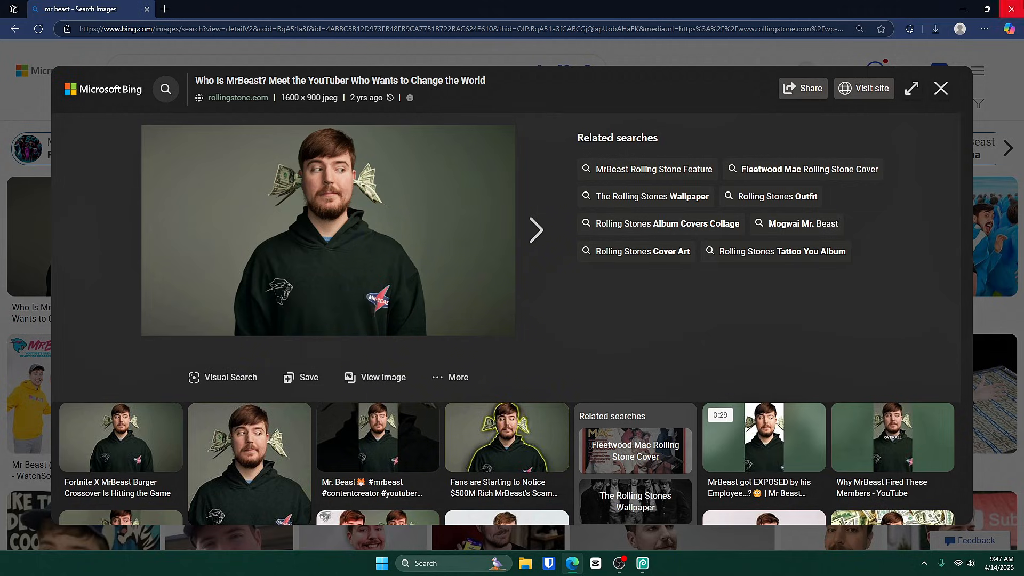
{"action": "key", "text": "alt+Tab"}
{"action": "key", "text": "ctrl+v"}
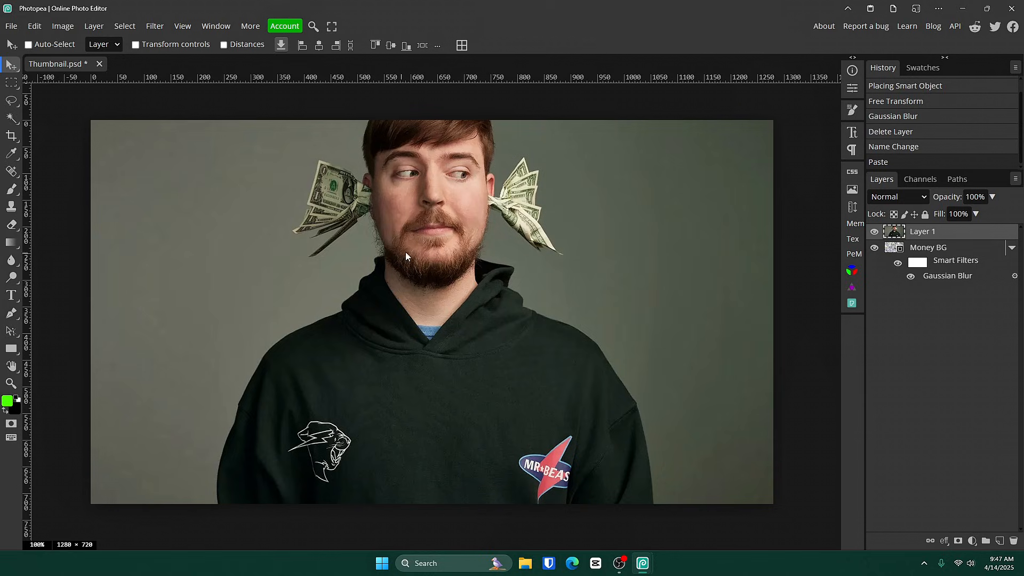
Scale the pasted MrBeast photo to 77.88%, center it horizontally and align it with the canvas's bottom edge
{"action": "left_click_drag", "start_coordinate": [406, 251], "coordinate": [533, 292]}
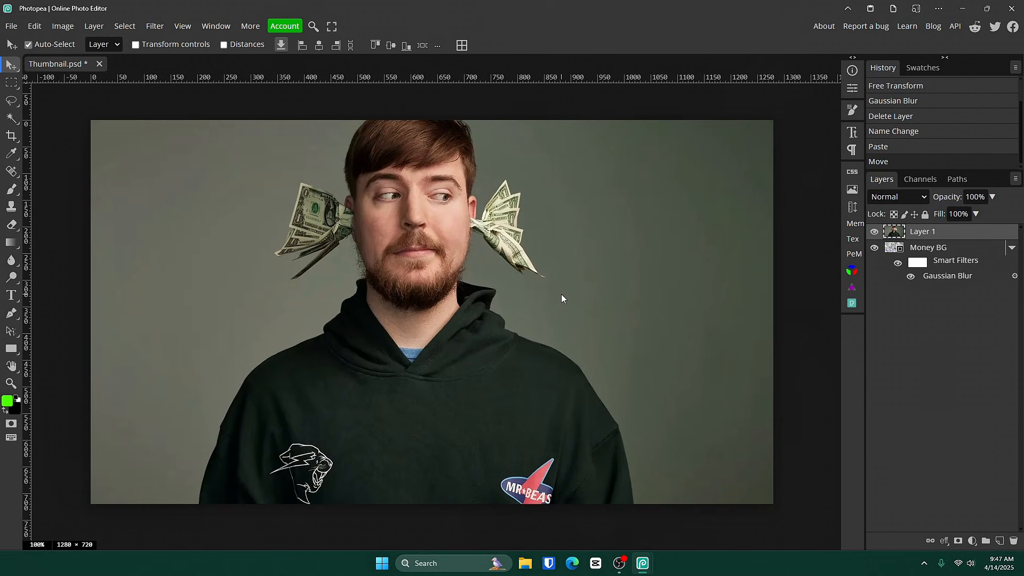
{"action": "key", "text": "ctrl+t"}
{"action": "left_click_drag", "start_coordinate": [835, 335], "coordinate": [625, 319]}
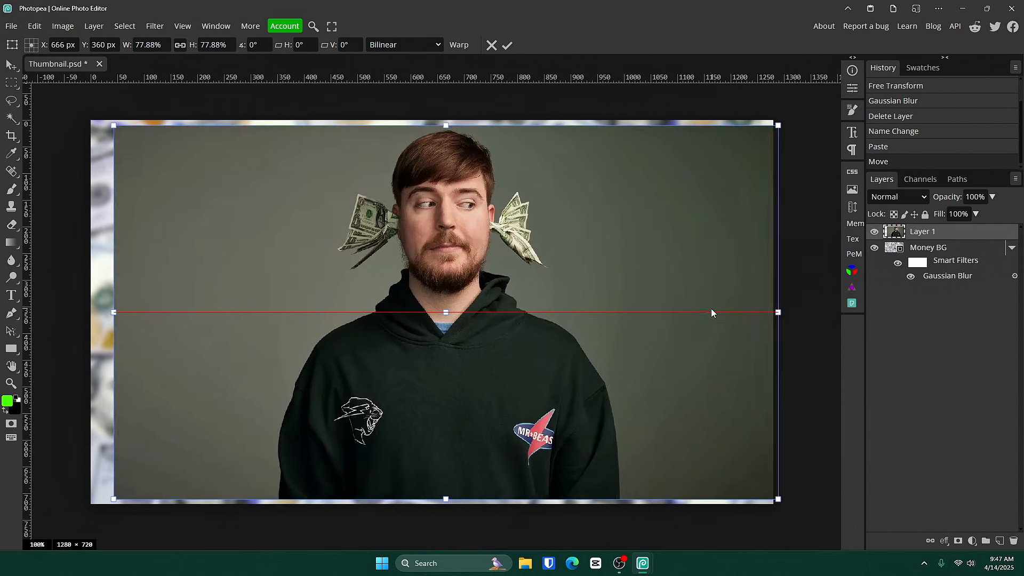
{"action": "left_click_drag", "start_coordinate": [712, 312], "coordinate": [698, 316]}
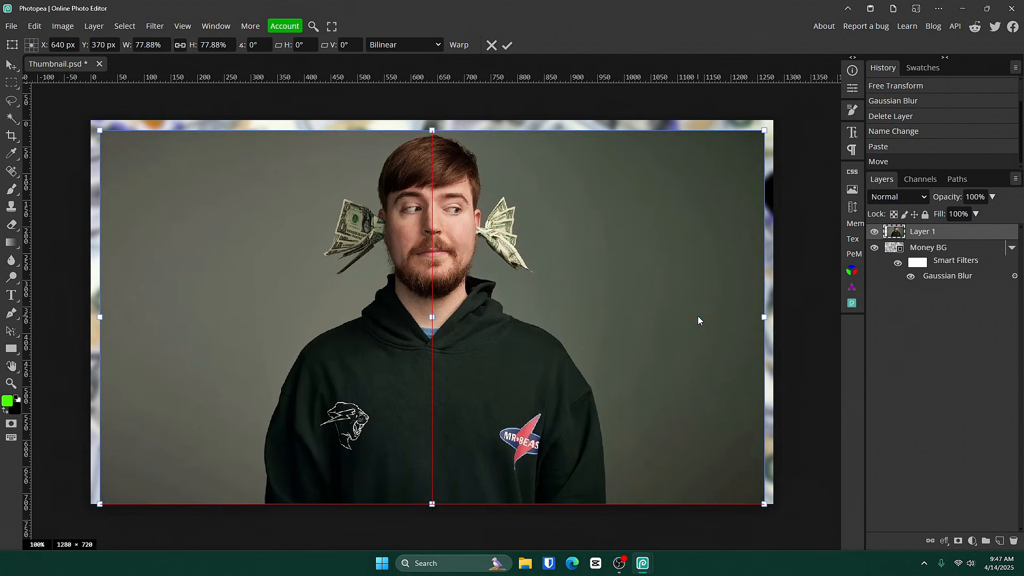
{"action": "left_click", "coordinate": [510, 45]}
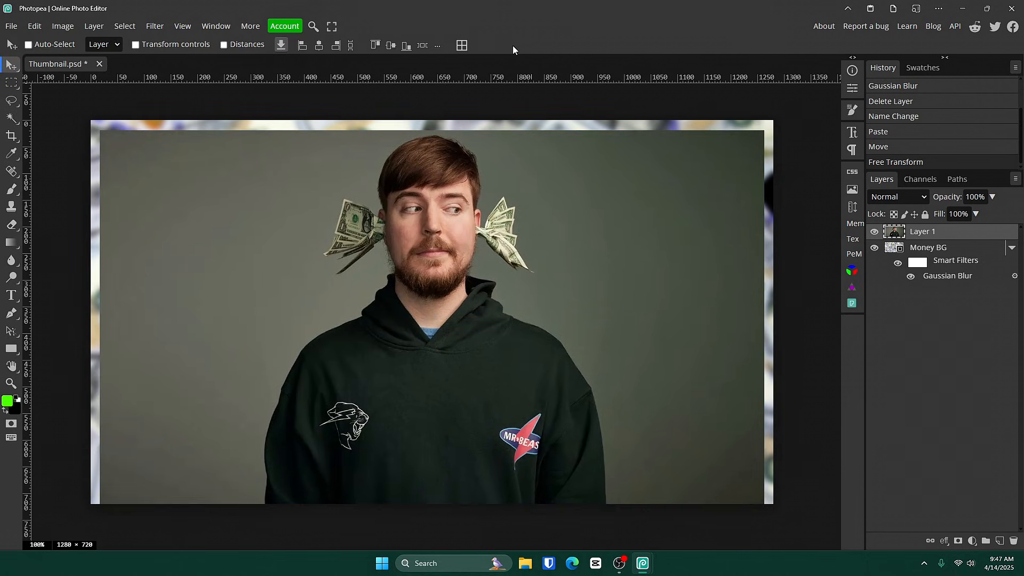
Rename the MrBeast photo layer "Subject'" and remove its background
{"action": "double_click", "coordinate": [925, 234]}
{"action": "type", "text": "Subject'"}
{"action": "key", "text": "Return"}
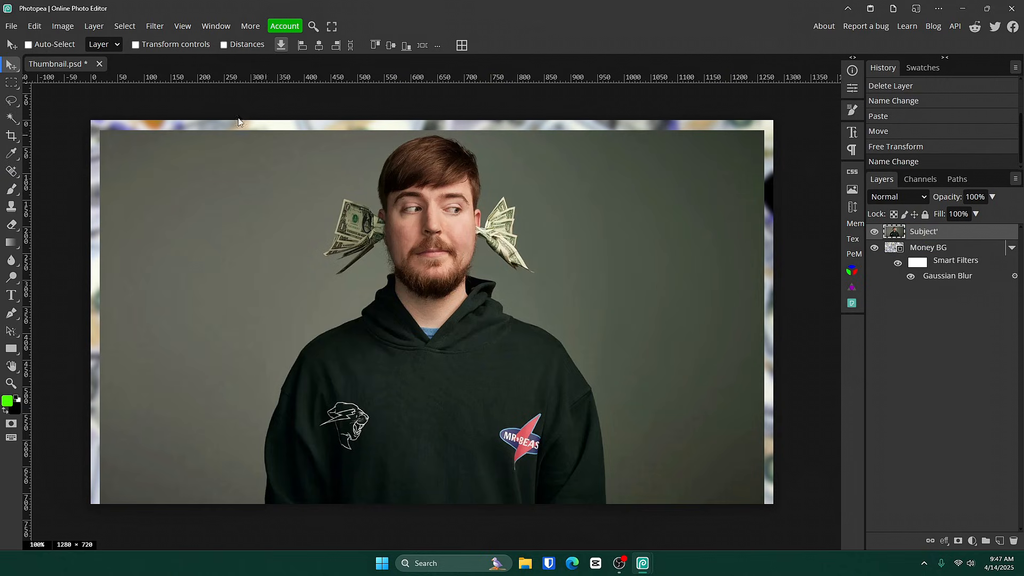
{"action": "left_click", "coordinate": [126, 27]}
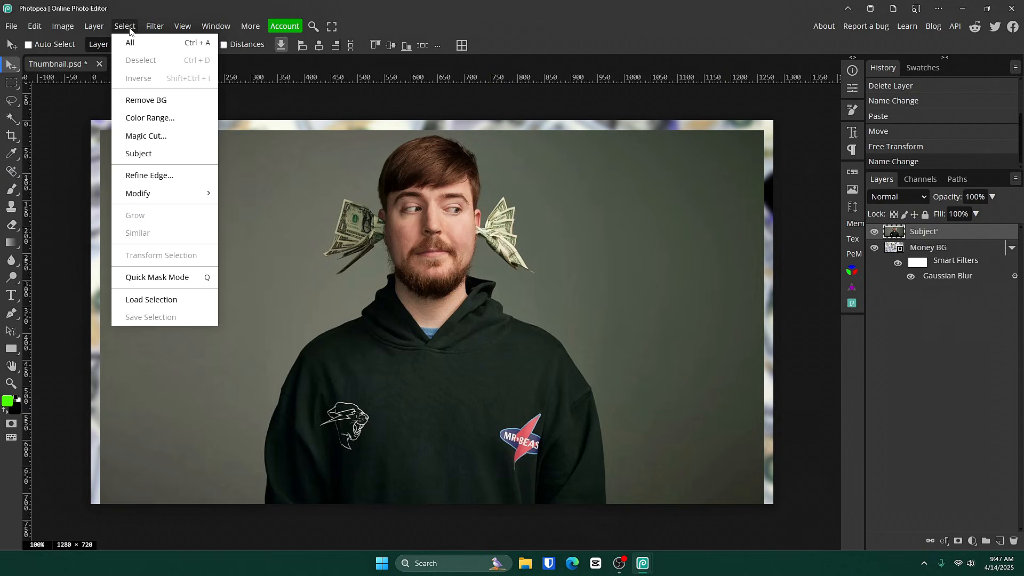
{"action": "left_click", "coordinate": [181, 100]}
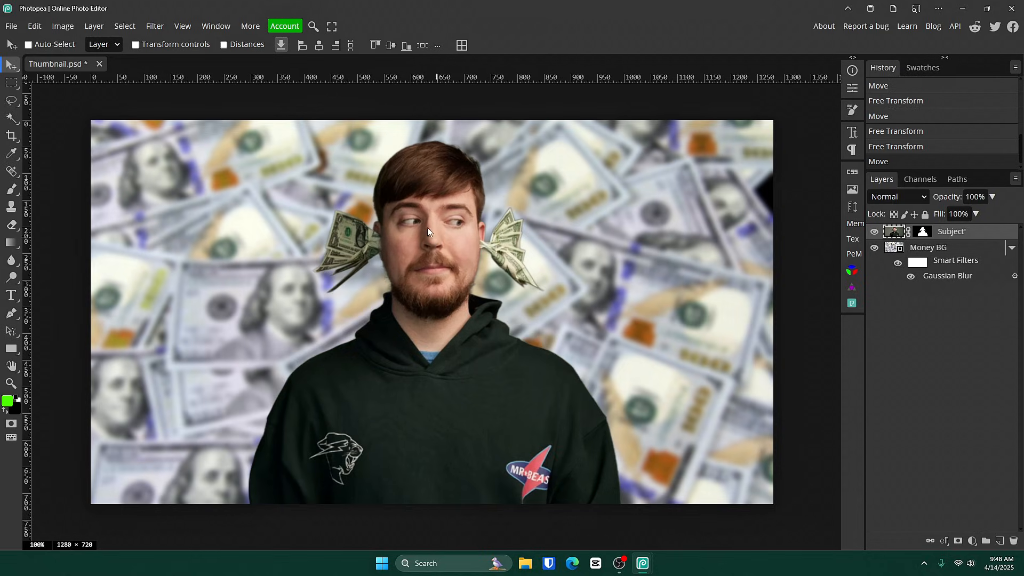
Sharpen the Subject' layer with Smart Sharpen at 150% amount and 1 px radius, and compare before and after
{"action": "left_click", "coordinate": [155, 26]}
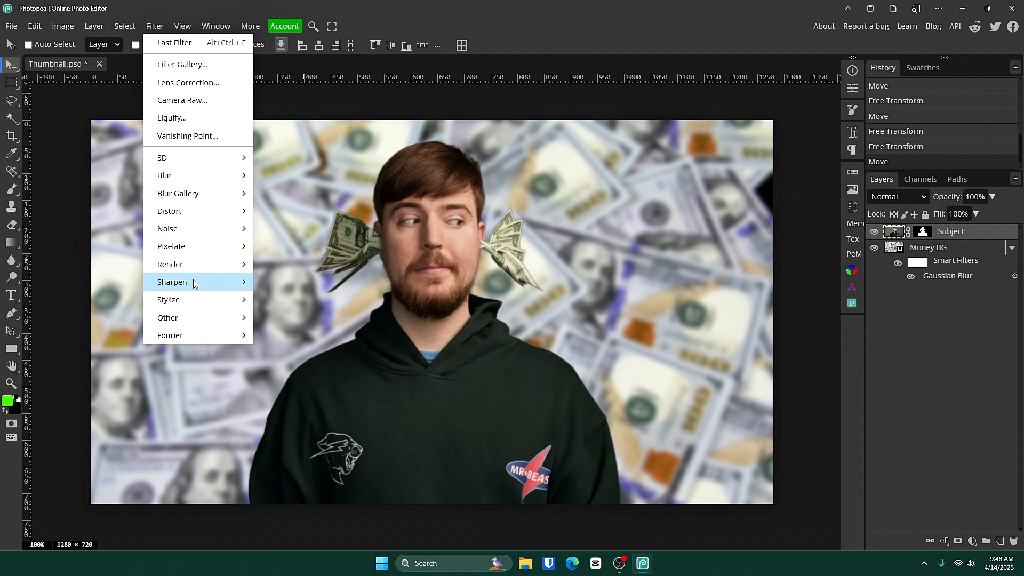
{"action": "mouse_move", "coordinate": [196, 283]}
{"action": "left_click", "coordinate": [311, 336]}
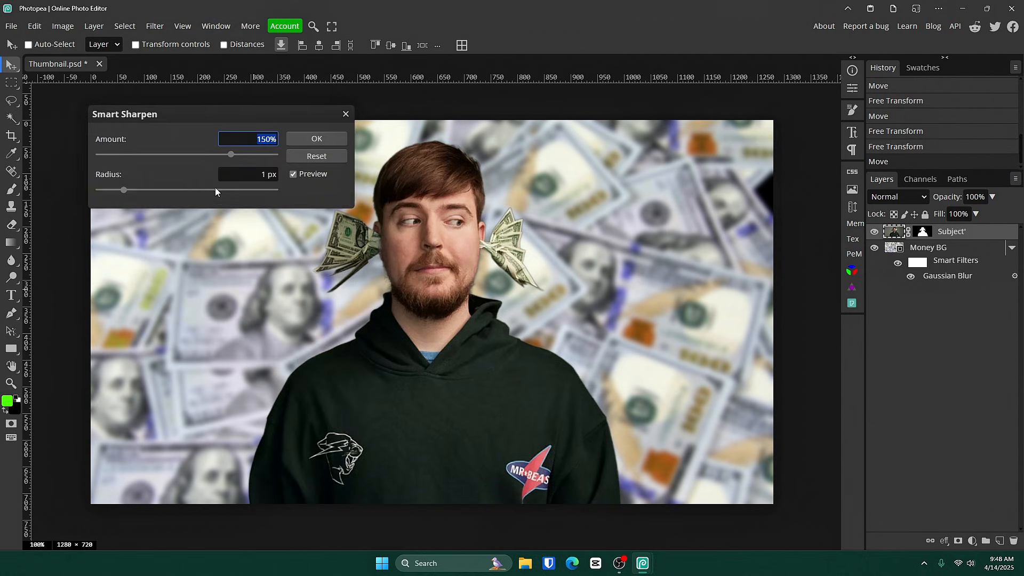
{"action": "left_click", "coordinate": [317, 139]}
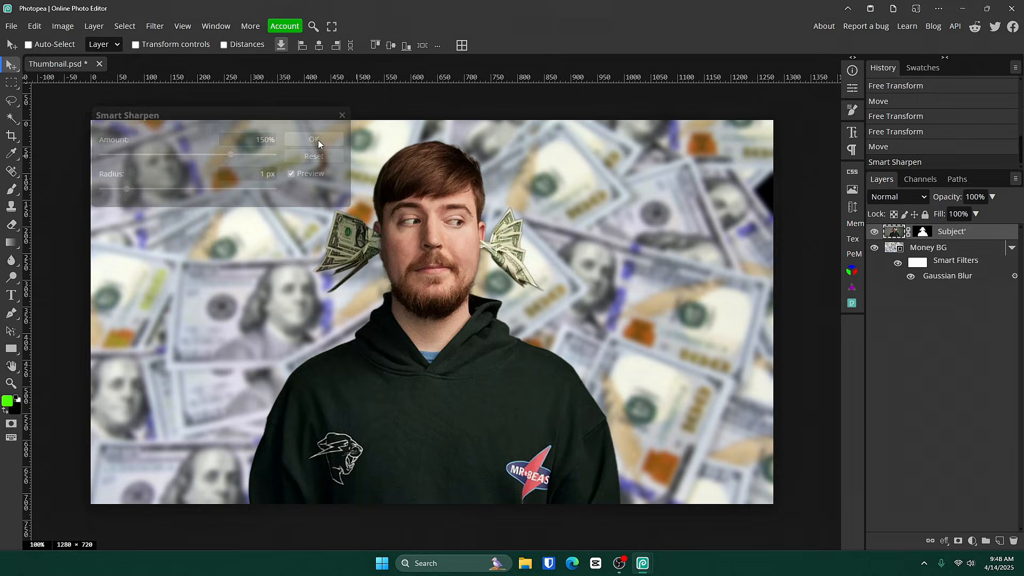
{"action": "left_click", "coordinate": [931, 149]}
{"action": "left_click", "coordinate": [923, 160]}
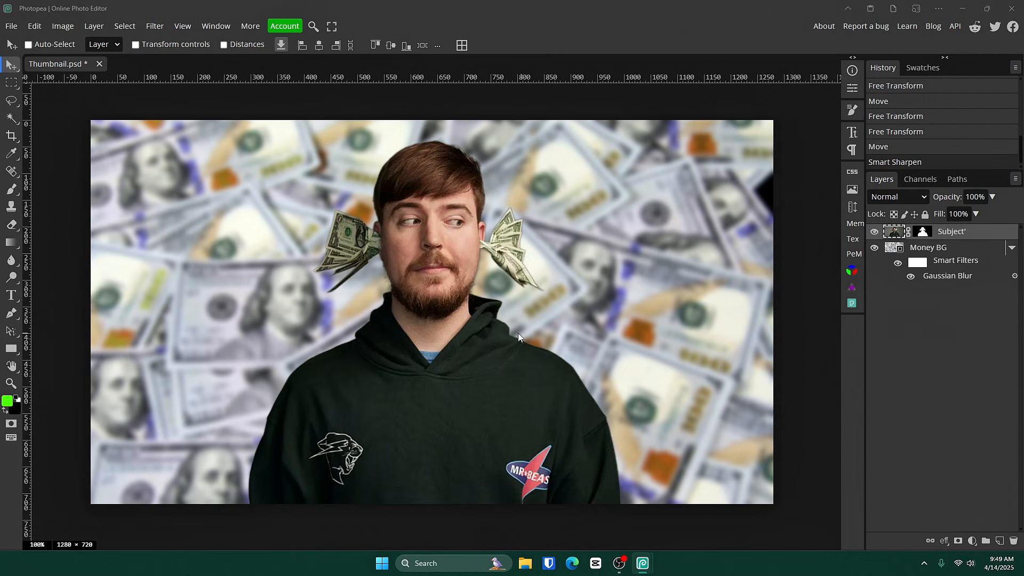
Add the text "MAKE MONEY" over the left part of the background in the Anton font
{"action": "left_click", "coordinate": [11, 295]}
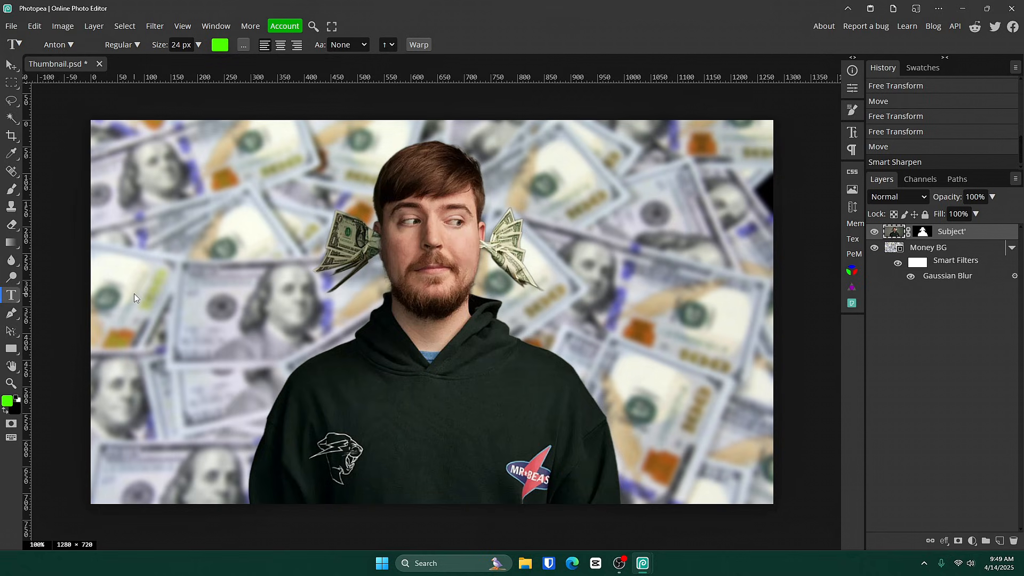
{"action": "left_click", "coordinate": [134, 293]}
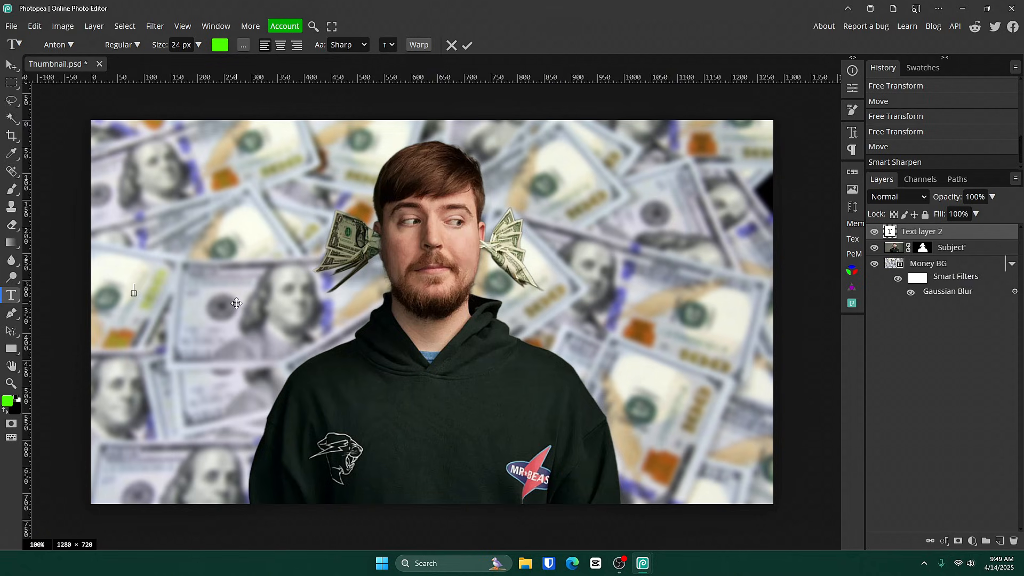
{"action": "left_click", "coordinate": [149, 307]}
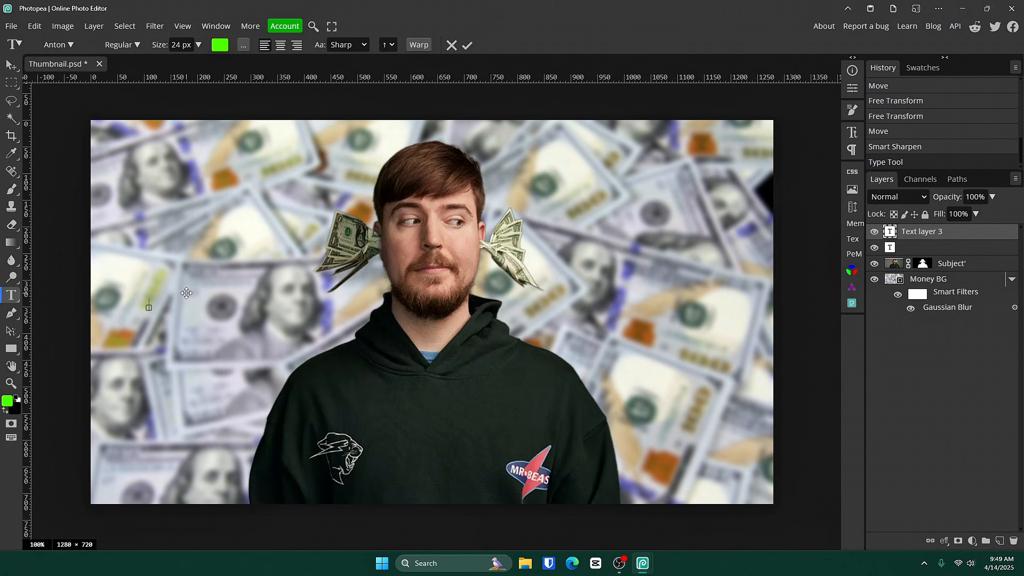
{"action": "type", "text": "MAKE MONEY"}
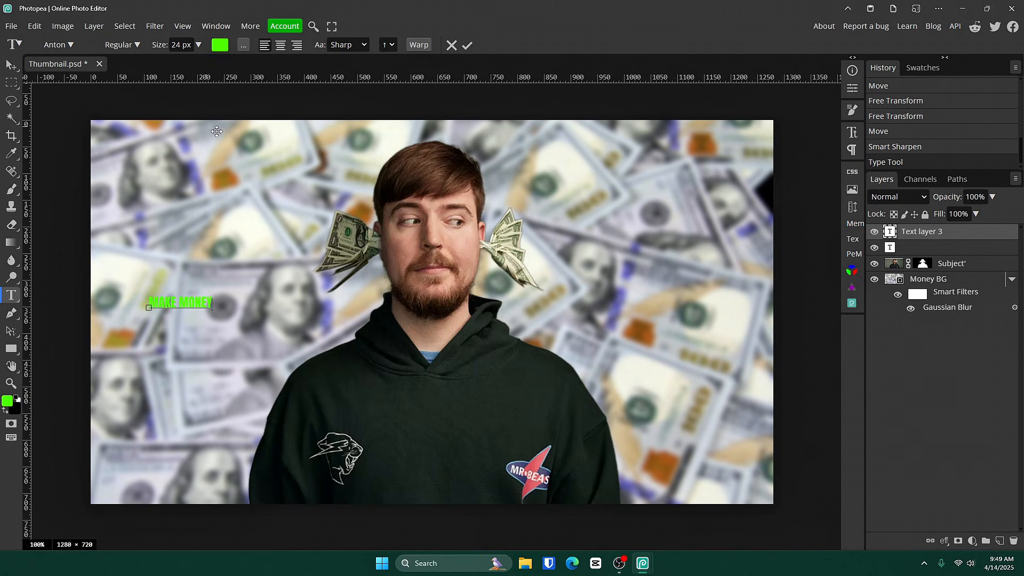
{"action": "left_click", "coordinate": [71, 45]}
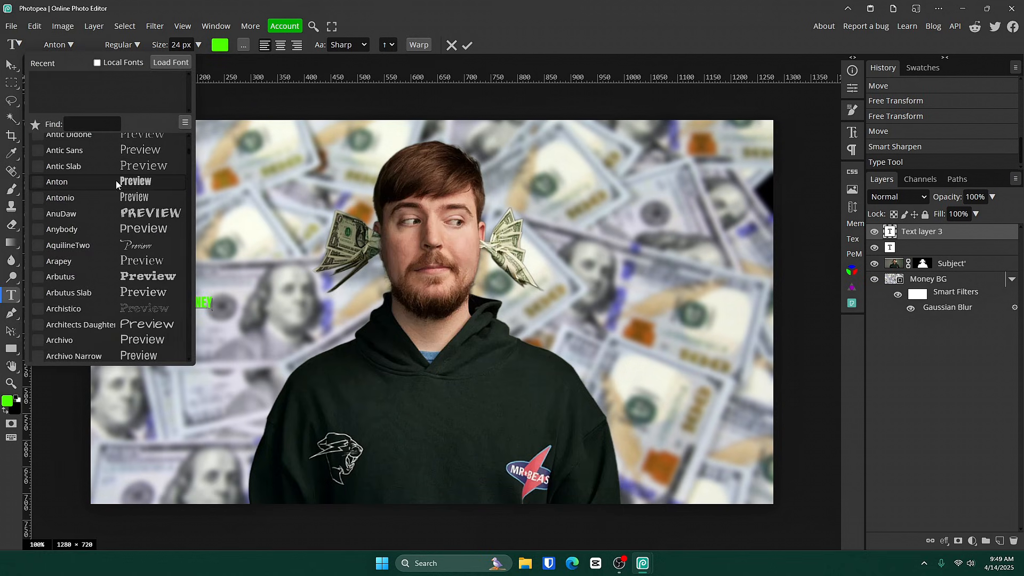
{"action": "left_click", "coordinate": [86, 122]}
{"action": "type", "text": "anton"}
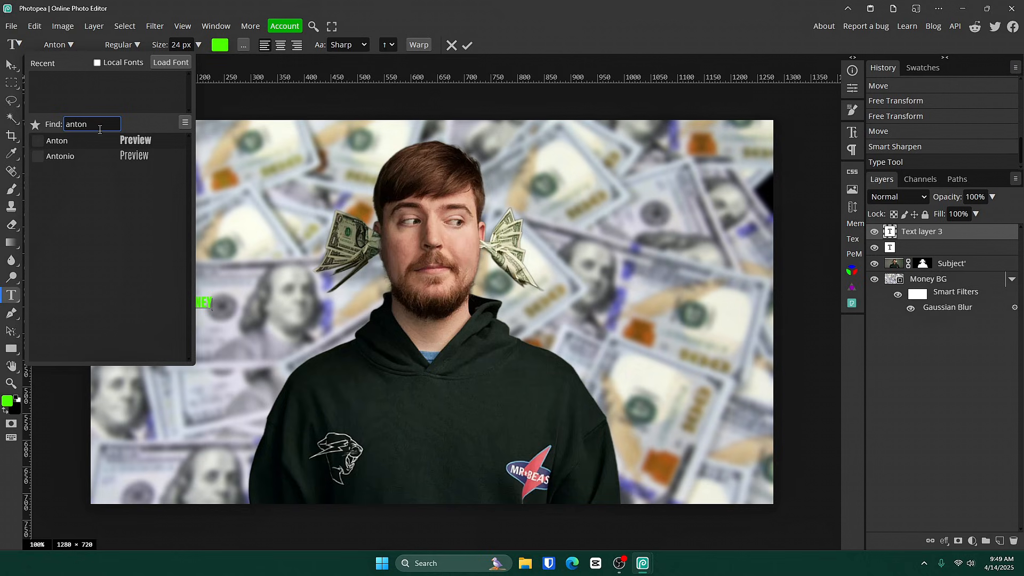
{"action": "left_click", "coordinate": [105, 140]}
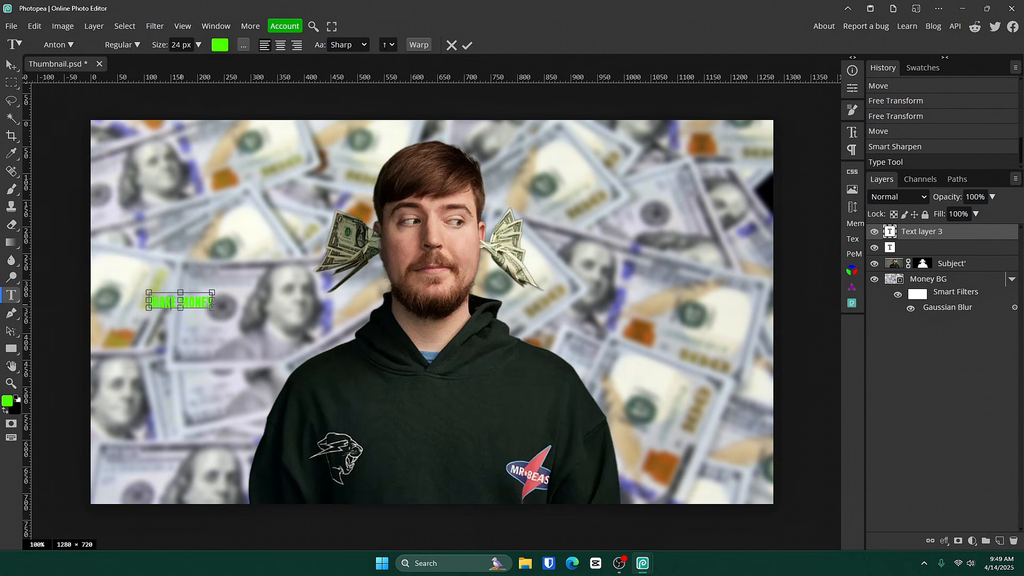
Set the color of the whole "MAKE MONEY" text to white and commit the text
{"action": "key", "text": "ctrl+a"}
{"action": "left_click", "coordinate": [220, 44]}
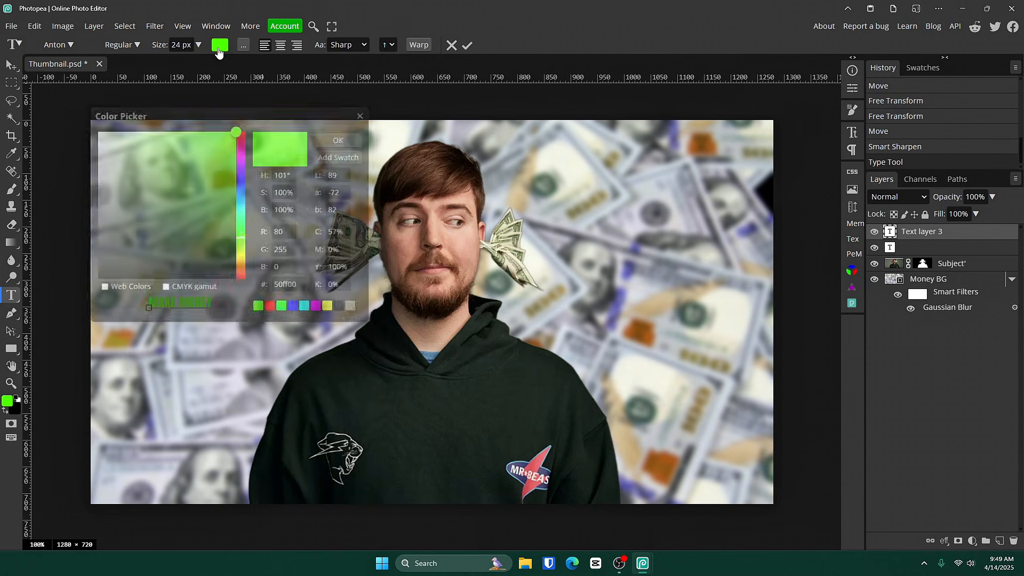
{"action": "left_click_drag", "start_coordinate": [170, 162], "coordinate": [130, 88]}
{"action": "left_click", "coordinate": [350, 140]}
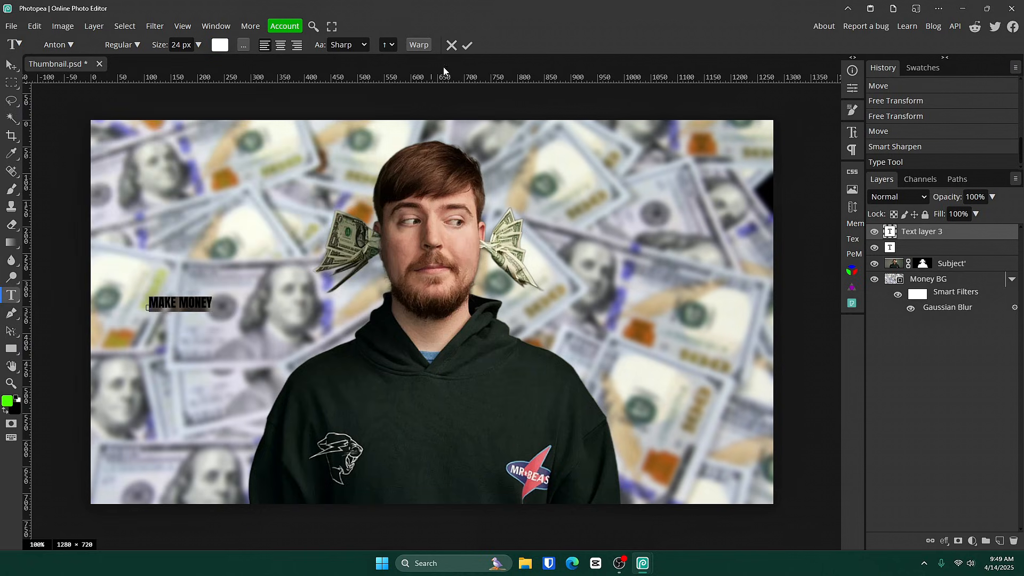
{"action": "left_click", "coordinate": [468, 47]}
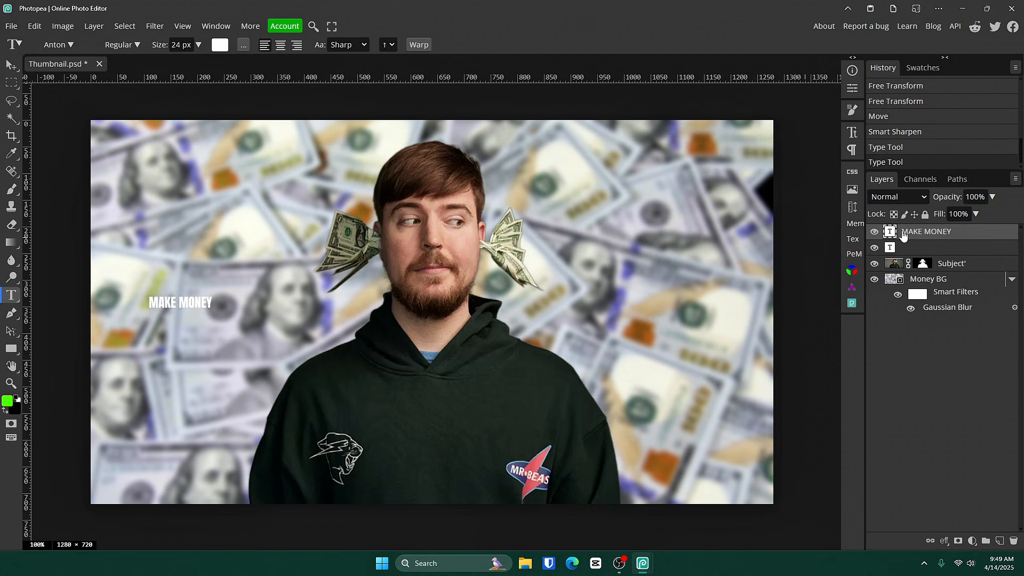
Scale the "MAKE MONEY" text to about 1011% so it spans most of the canvas width, centered on the canvas
{"action": "key", "text": "ctrl+t"}
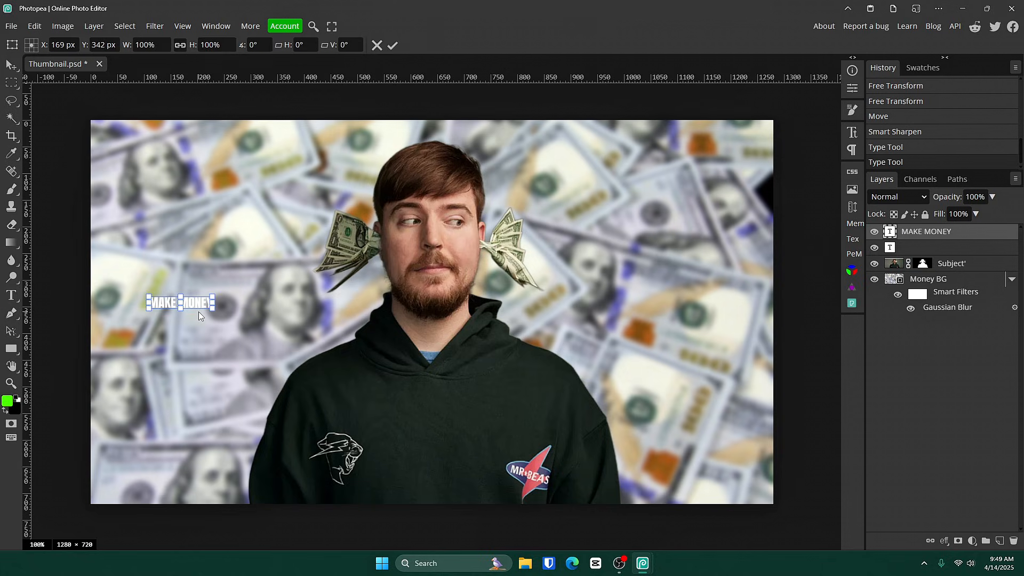
{"action": "left_click_drag", "start_coordinate": [212, 303], "coordinate": [780, 303]}
{"action": "left_click_drag", "start_coordinate": [671, 301], "coordinate": [646, 311]}
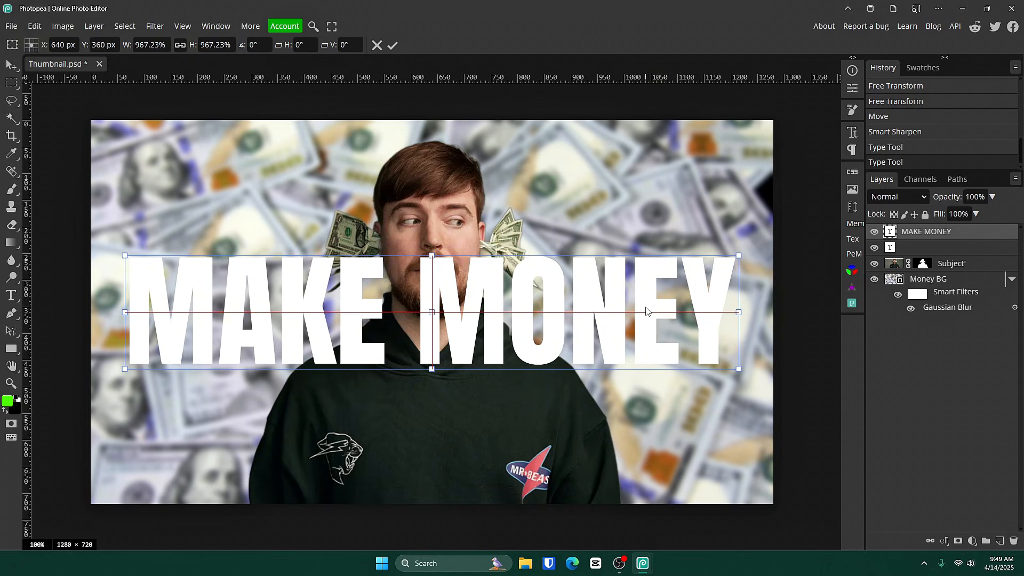
{"action": "left_click_drag", "start_coordinate": [752, 314], "coordinate": [747, 311]}
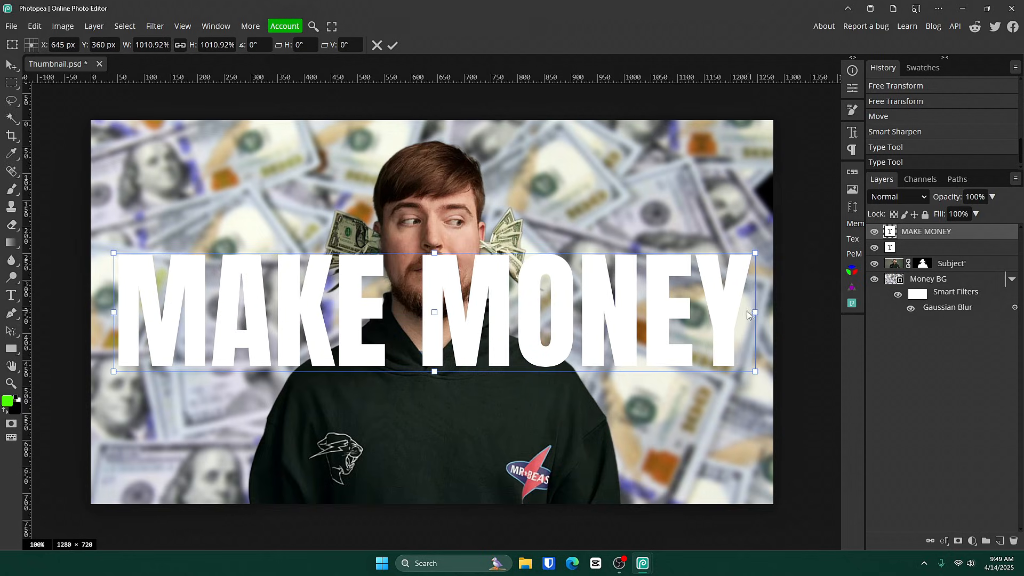
{"action": "left_click", "coordinate": [392, 47]}
Warp the "MAKE MONEY" text with the Arc style, horizontal orientation, at a 14% bend
{"action": "left_click", "coordinate": [419, 46]}
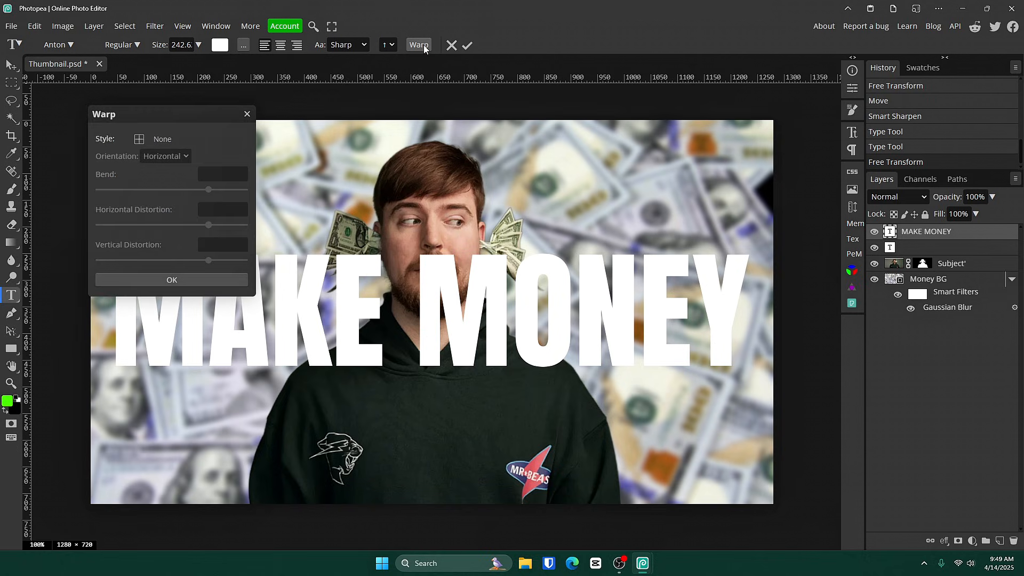
{"action": "left_click", "coordinate": [169, 138]}
{"action": "left_click", "coordinate": [162, 175]}
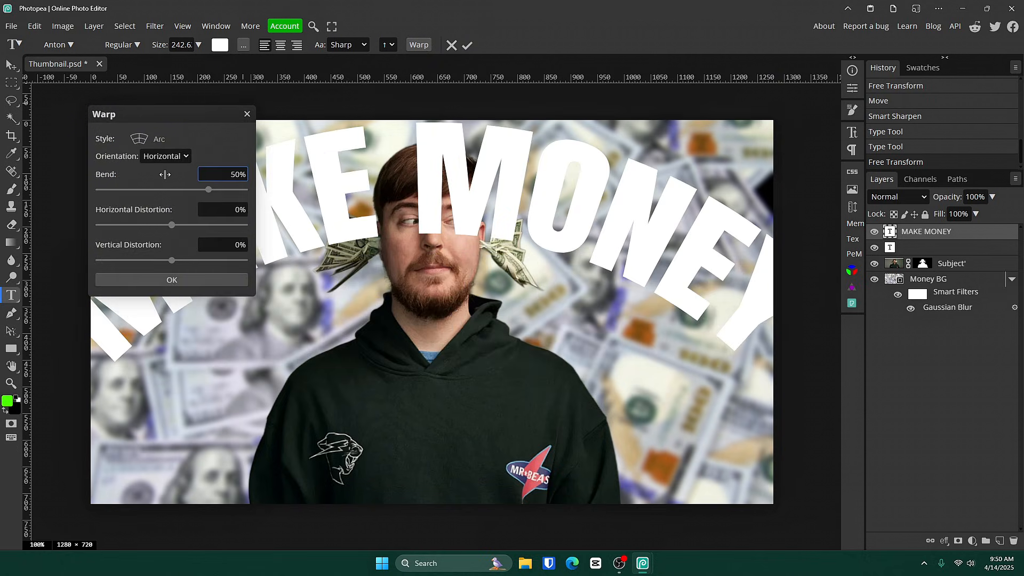
{"action": "left_click_drag", "start_coordinate": [210, 190], "coordinate": [183, 197]}
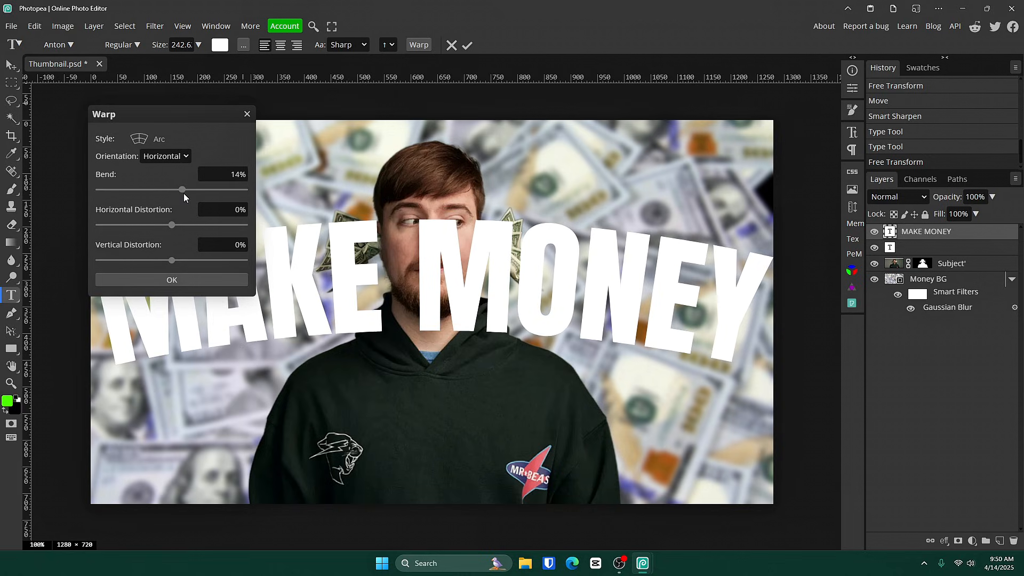
{"action": "left_click", "coordinate": [237, 176]}
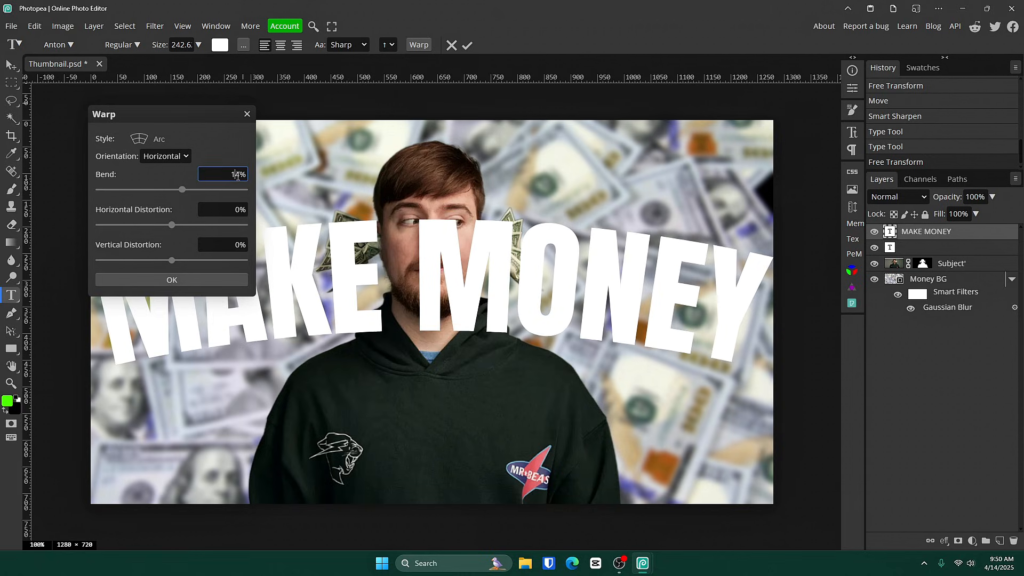
{"action": "left_click", "coordinate": [186, 281]}
{"action": "key", "text": "v"}
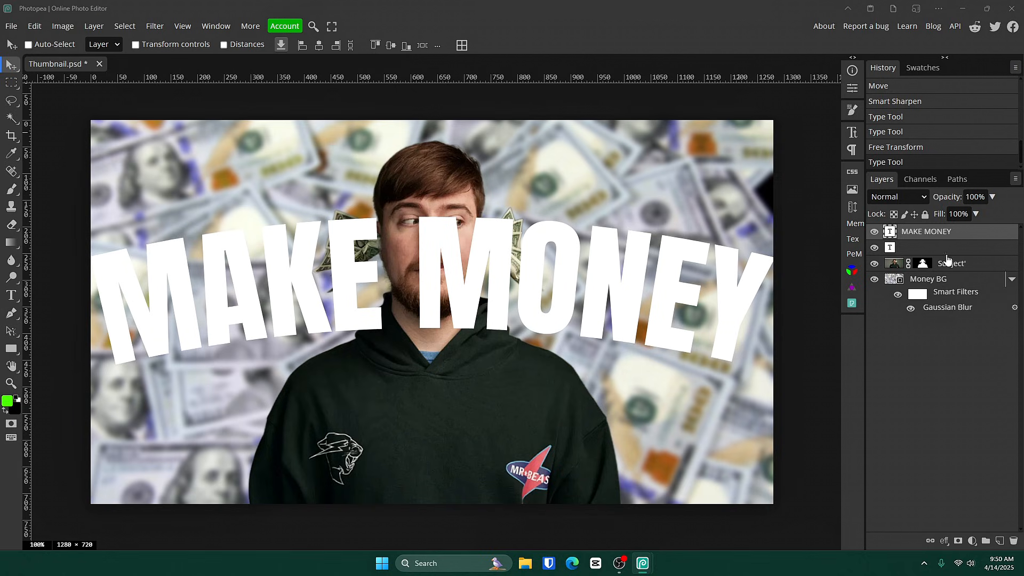
Give the MAKE MONEY layer a drop shadow with 55% opacity and a 90° angle
{"action": "double_click", "coordinate": [972, 231]}
{"action": "left_click", "coordinate": [133, 318]}
{"action": "double_click", "coordinate": [326, 183]}
{"action": "type", "text": "55"}
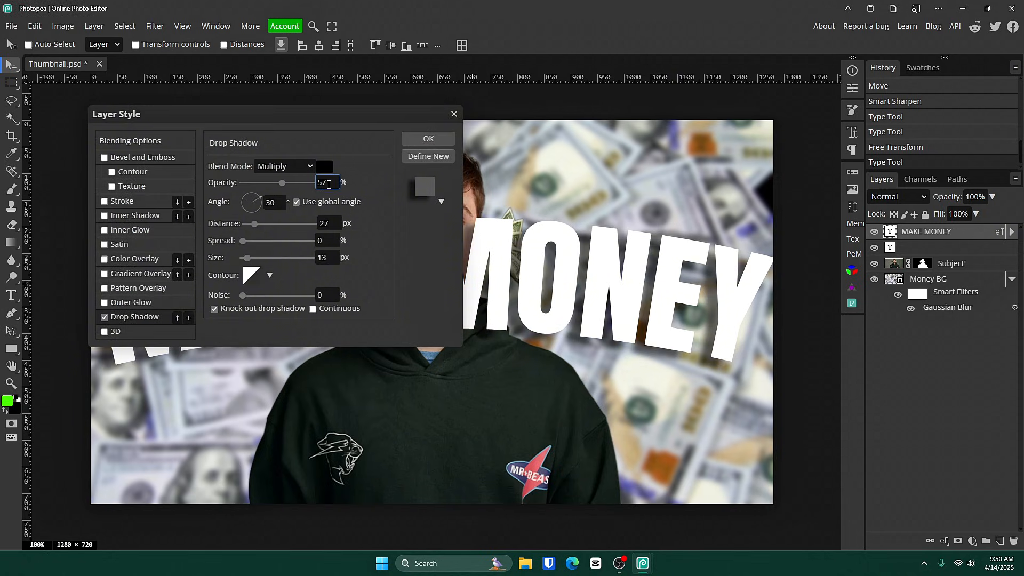
{"action": "key", "text": "Tab"}
{"action": "type", "text": "90"}
{"action": "left_click", "coordinate": [368, 150]}
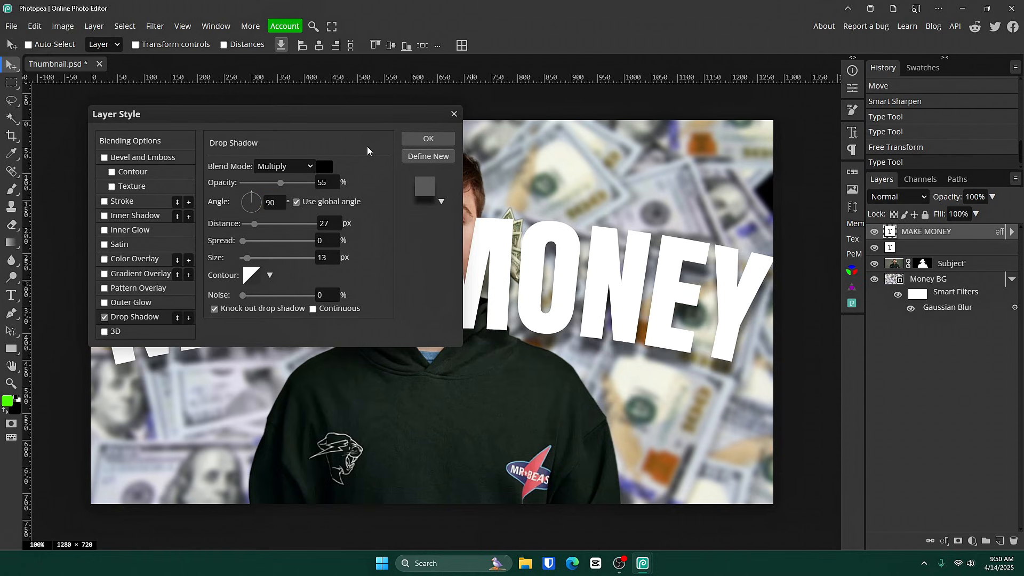
{"action": "left_click", "coordinate": [429, 140]}
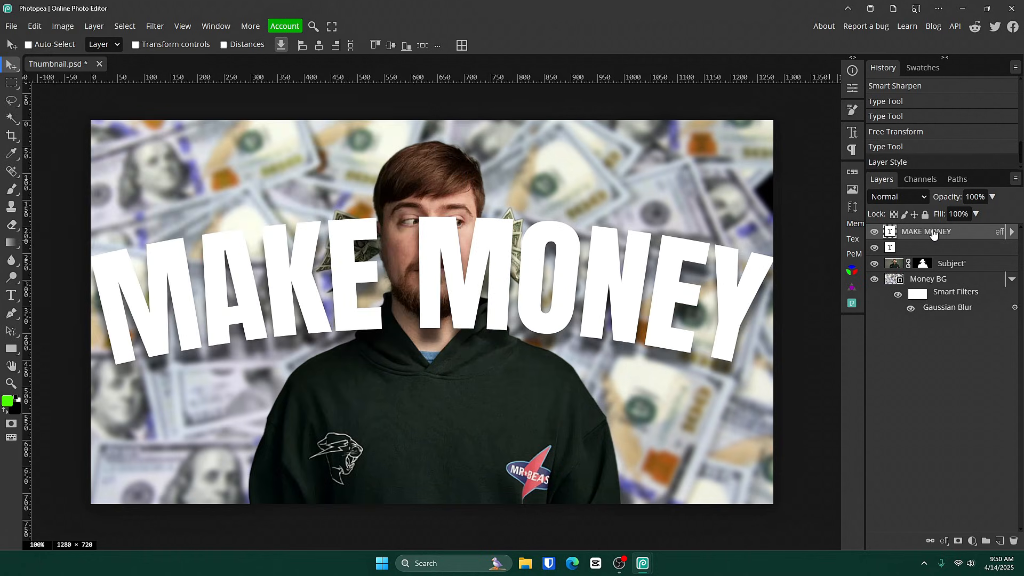
Place the MAKE MONEY text lower and behind the subject, and delete the leftover empty text layer
{"action": "left_click_drag", "start_coordinate": [938, 235], "coordinate": [936, 275]}
{"action": "left_click_drag", "start_coordinate": [607, 265], "coordinate": [601, 290]}
{"action": "left_click", "coordinate": [914, 231]}
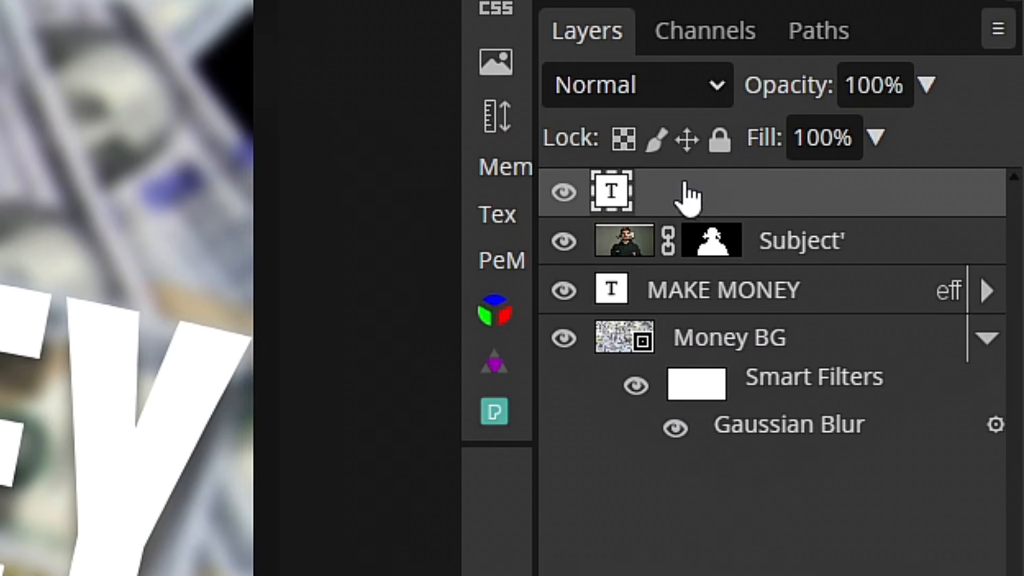
{"action": "key", "text": "Delete"}
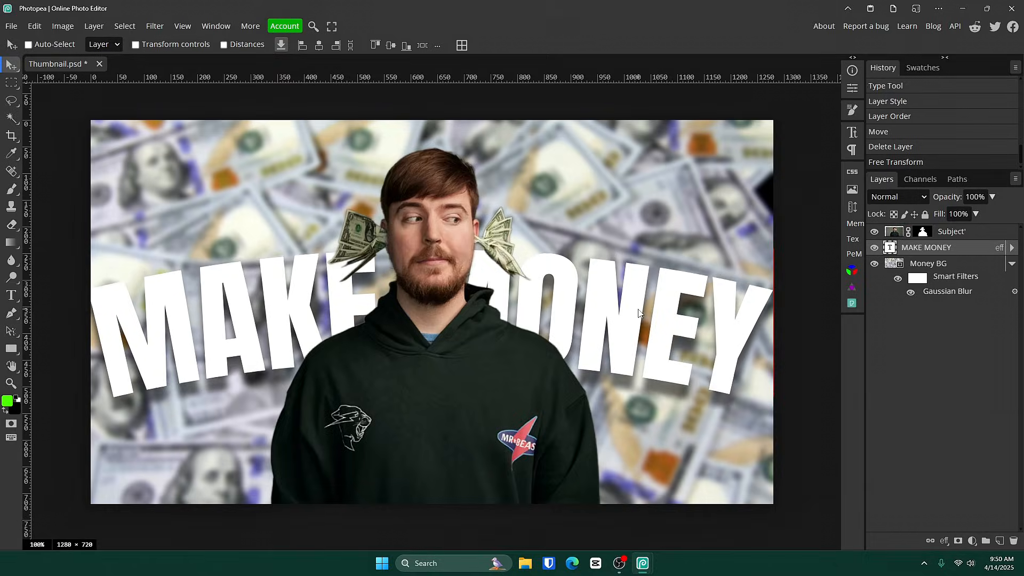
Center the "MAKE MONEY" text on the canvas and scale it down to leave a margin on both sides
{"action": "left_click_drag", "start_coordinate": [639, 309], "coordinate": [614, 324]}
{"action": "key", "text": "ctrl+t"}
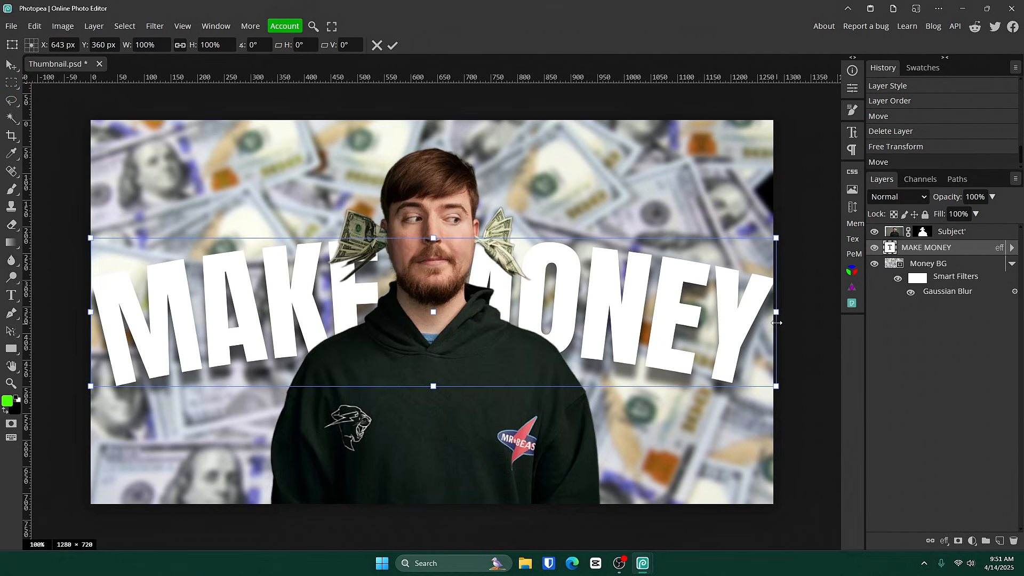
{"action": "left_click_drag", "start_coordinate": [774, 312], "coordinate": [742, 316]}
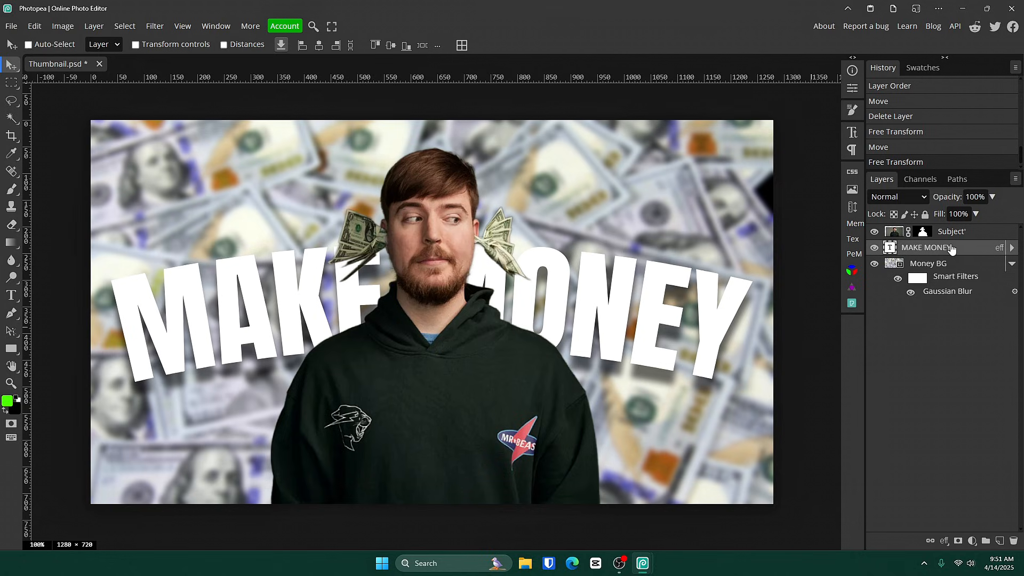
Duplicate the MAKE MONEY layer, place the copy beneath the original and enlarge it past the canvas sides
{"action": "key", "text": "ctrl+j"}
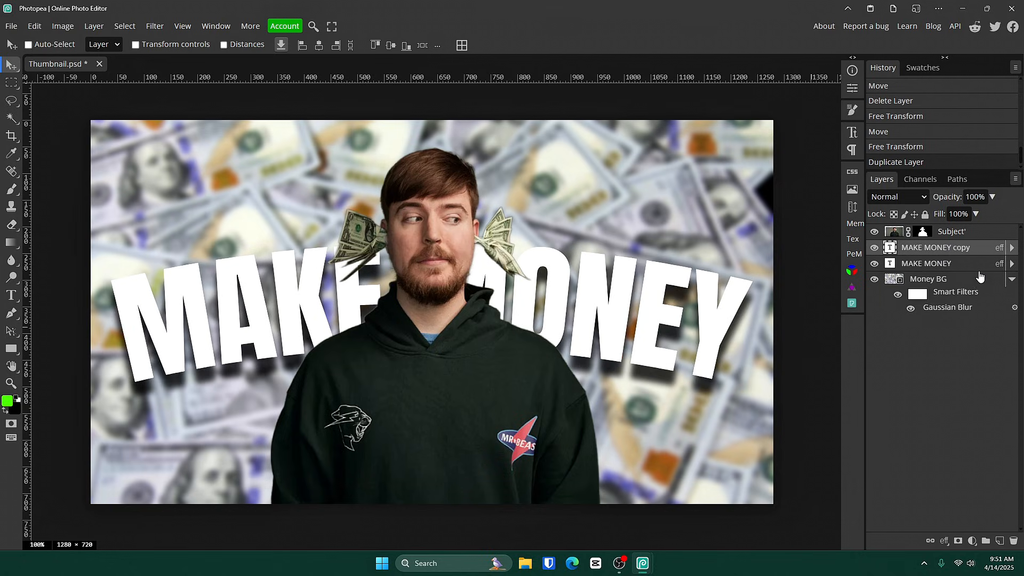
{"action": "left_click_drag", "start_coordinate": [935, 251], "coordinate": [957, 267]}
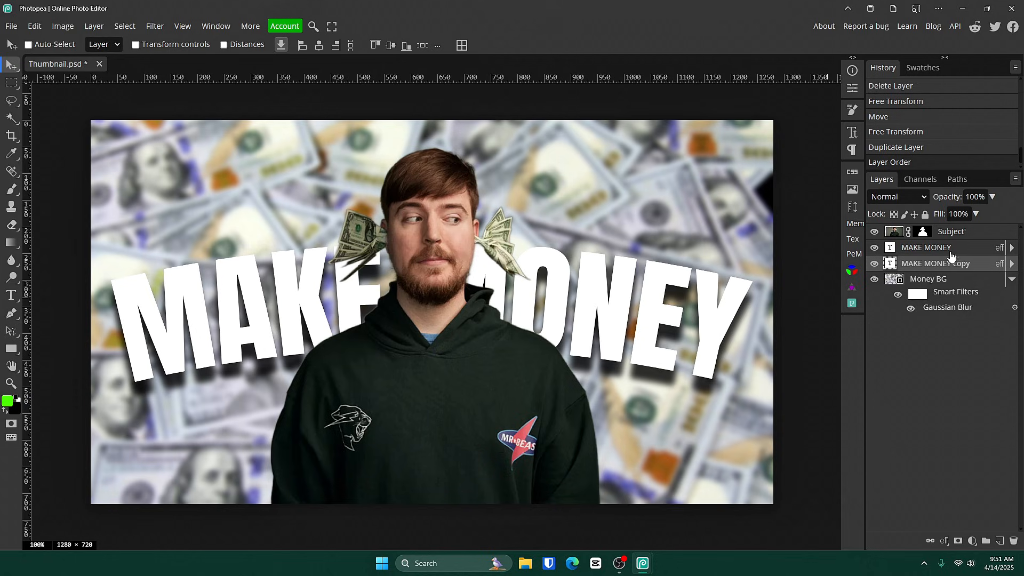
{"action": "key", "text": "ctrl+t"}
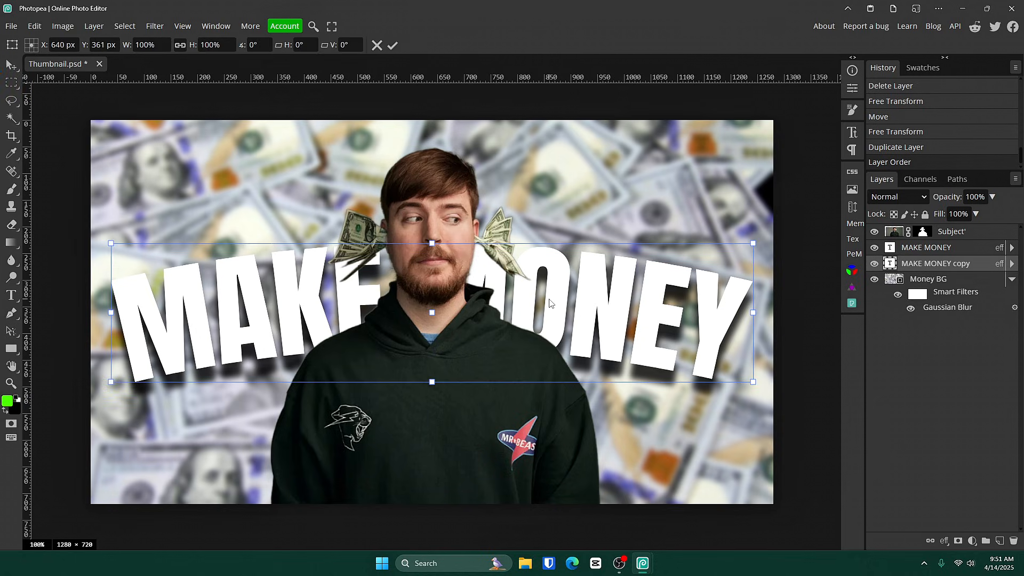
{"action": "left_click_drag", "start_coordinate": [432, 381], "coordinate": [432, 406]}
{"action": "left_click", "coordinate": [393, 47]}
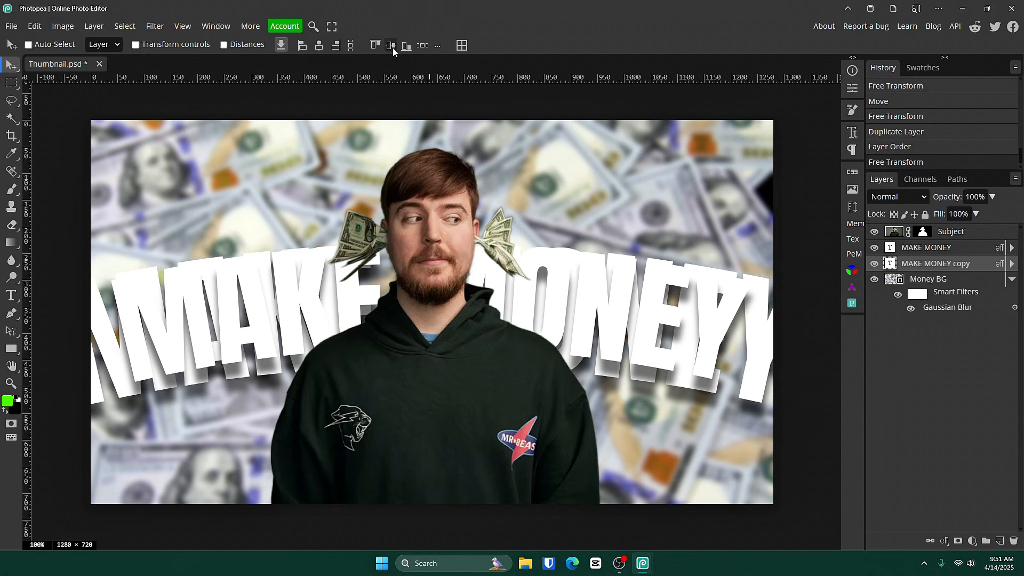
Reduce the opacity of the MAKE MONEY copy layer to 15%
{"action": "left_click", "coordinate": [993, 197]}
{"action": "left_click_drag", "start_coordinate": [980, 216], "coordinate": [944, 220]}
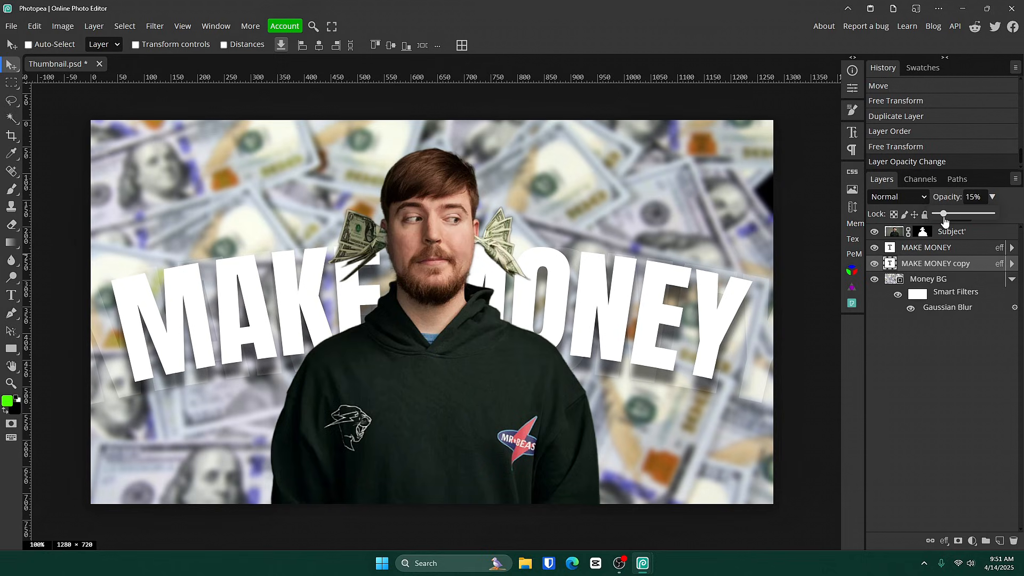
{"action": "left_click", "coordinate": [795, 388]}
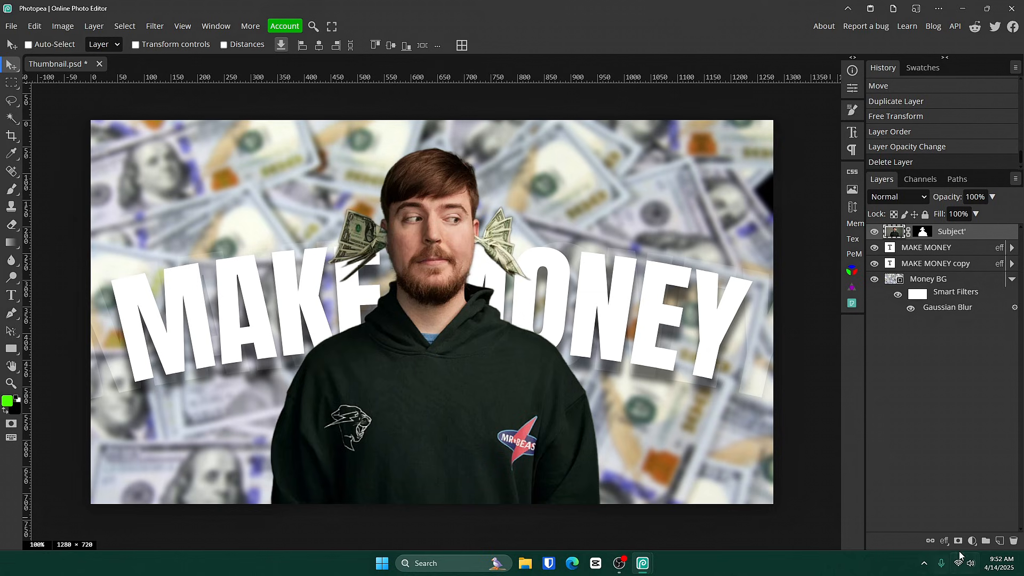
Add a Color Balance adjustment layer with shadows at Cyan-Red -3 and Magenta-Green 100, and shift Yellow-Blue toward yellow
{"action": "left_click", "coordinate": [973, 541]}
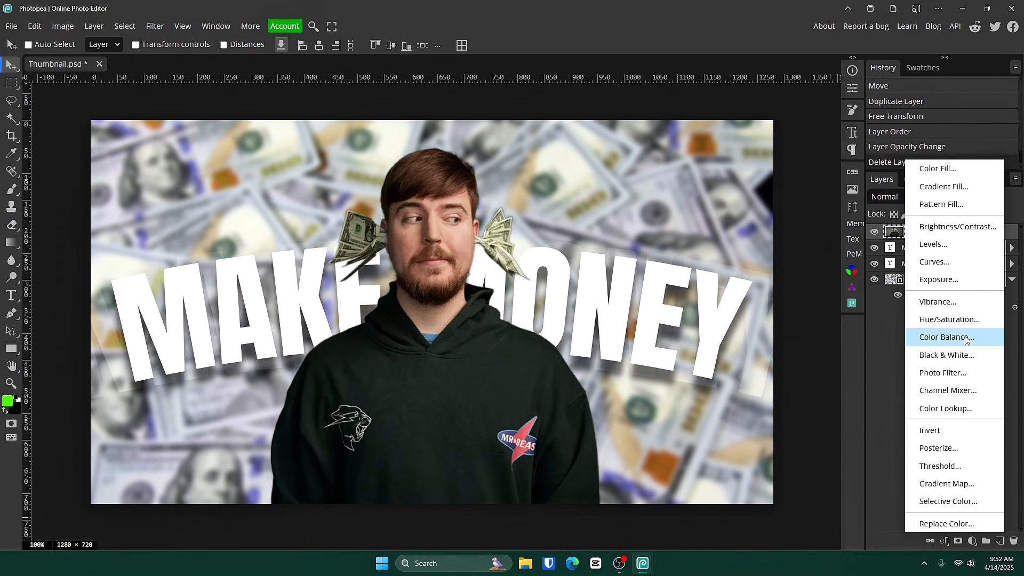
{"action": "left_click", "coordinate": [966, 338]}
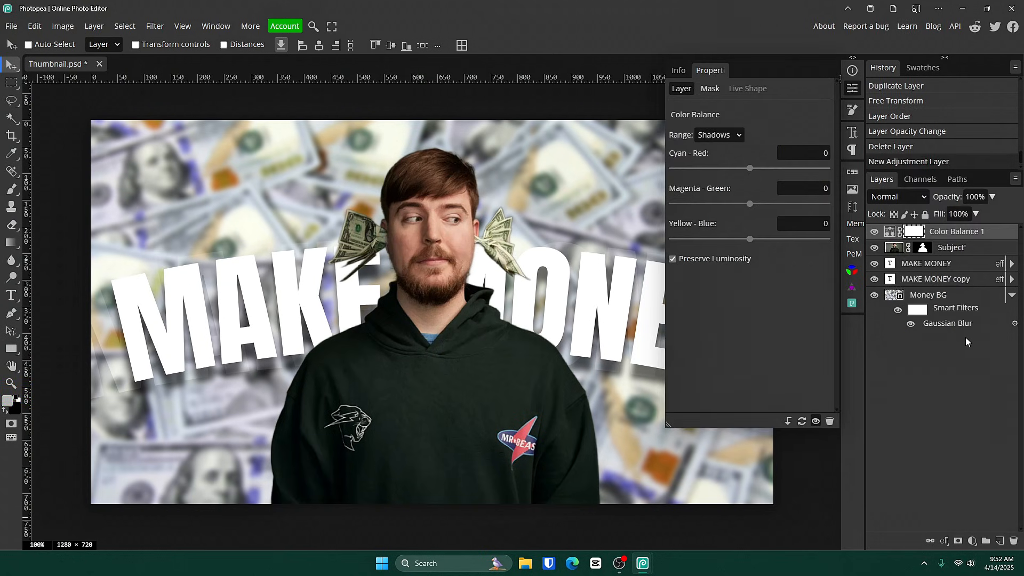
{"action": "type", "text": "-3"}
{"action": "key", "text": "Tab"}
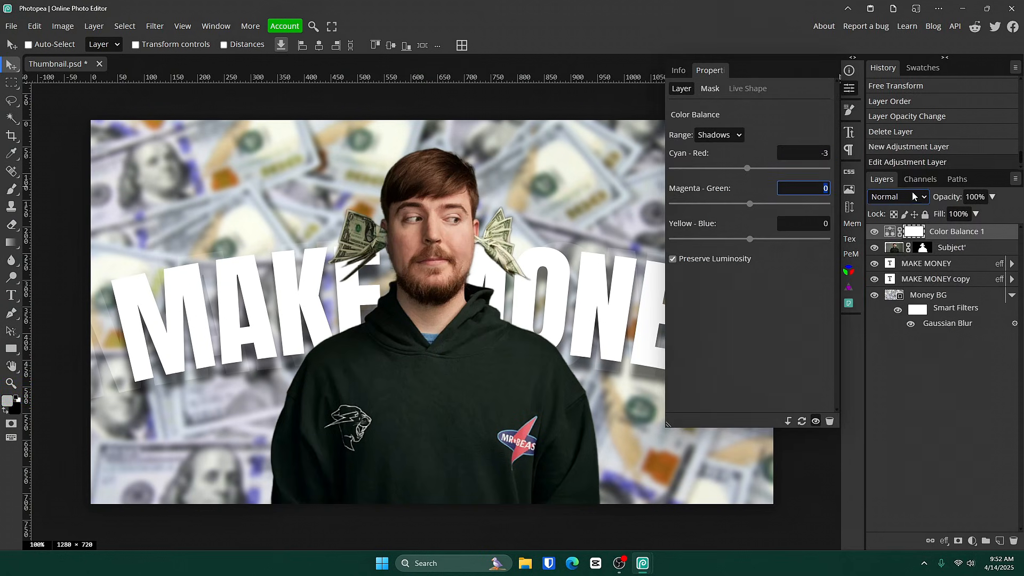
{"action": "type", "text": "100"}
{"action": "key", "text": "Tab"}
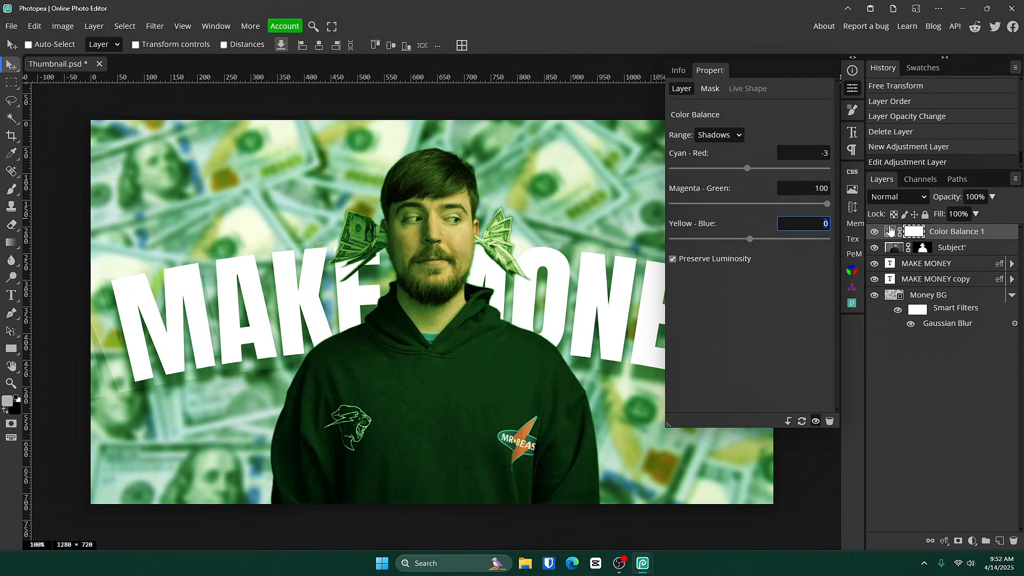
{"action": "type", "text": "-189"}
{"action": "left_click", "coordinate": [853, 88]}
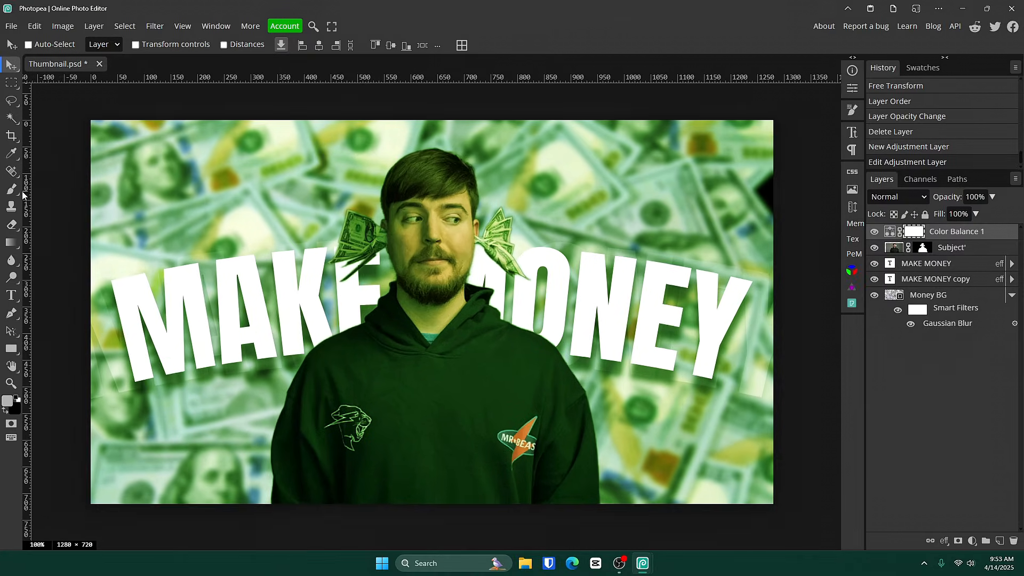
Paint black on the Color Balance mask with a soft brush about 159 px wide to remove the green tint from the subject's face and hoodie
{"action": "left_click", "coordinate": [13, 190]}
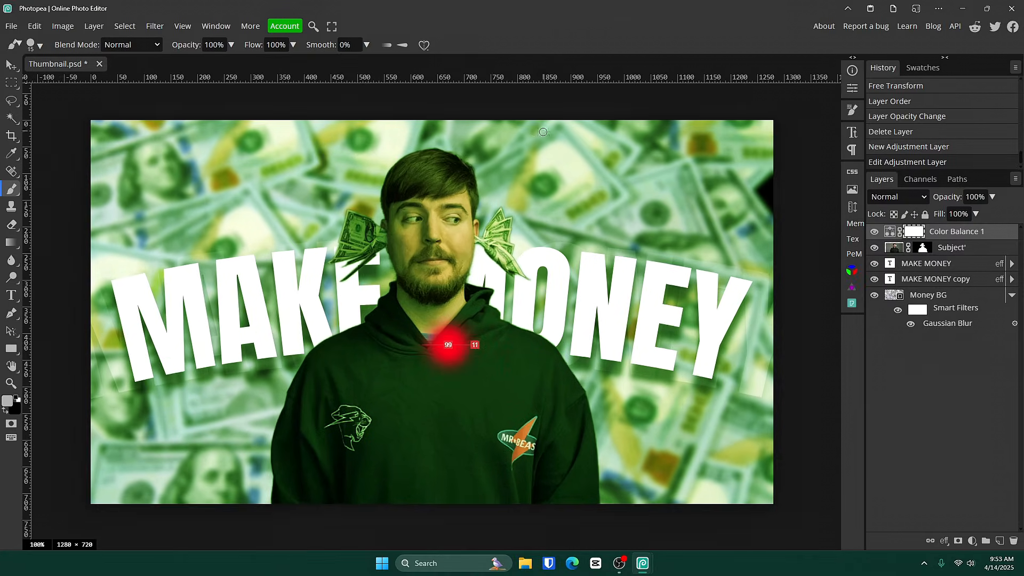
{"action": "left_click", "coordinate": [11, 403]}
{"action": "left_click", "coordinate": [96, 130]}
{"action": "left_click", "coordinate": [340, 138]}
{"action": "left_click", "coordinate": [427, 208]}
{"action": "key", "text": "bracketleft"}
{"action": "key", "text": "bracketleft"}
{"action": "key", "text": "bracketleft"}
{"action": "key", "text": "bracketleft"}
{"action": "key", "text": "bracketleft"}
{"action": "key", "text": "bracketleft"}
{"action": "key", "text": "bracketleft"}
{"action": "key", "text": "bracketleft"}
{"action": "key", "text": "bracketleft"}
{"action": "key", "text": "bracketleft"}
{"action": "key", "text": "x"}
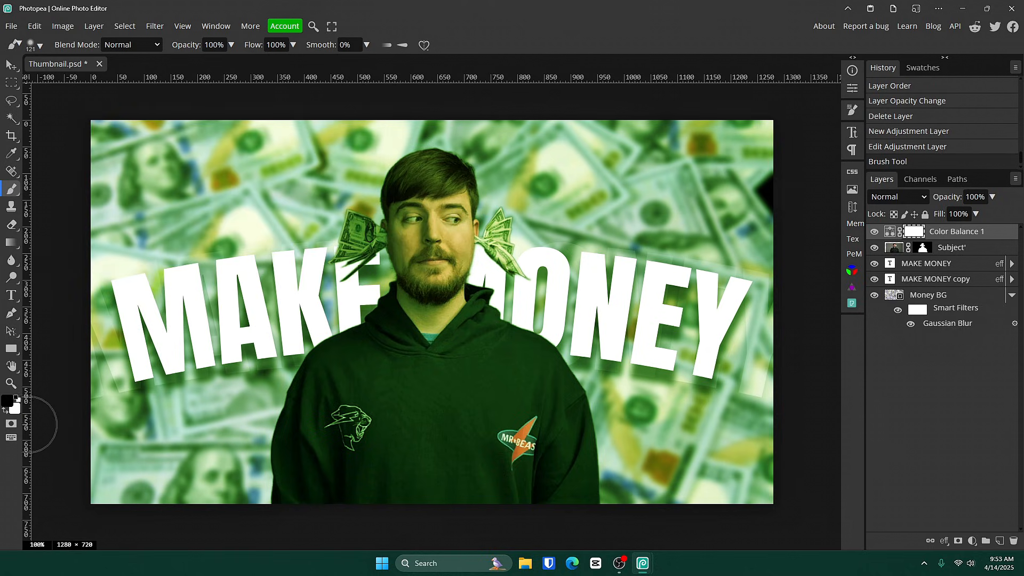
{"action": "mouse_move", "coordinate": [413, 220]}
{"action": "left_mouse_down"}
{"action": "mouse_move", "coordinate": [420, 266]}
{"action": "mouse_move", "coordinate": [427, 196]}
{"action": "mouse_move", "coordinate": [445, 198]}
{"action": "mouse_move", "coordinate": [436, 183]}
{"action": "mouse_move", "coordinate": [424, 190]}
{"action": "mouse_move", "coordinate": [432, 304]}
{"action": "mouse_move", "coordinate": [418, 322]}
{"action": "mouse_move", "coordinate": [390, 306]}
{"action": "mouse_move", "coordinate": [379, 364]}
{"action": "mouse_move", "coordinate": [363, 349]}
{"action": "mouse_move", "coordinate": [404, 301]}
{"action": "mouse_move", "coordinate": [390, 340]}
{"action": "mouse_move", "coordinate": [373, 312]}
{"action": "mouse_move", "coordinate": [372, 283]}
{"action": "mouse_move", "coordinate": [388, 288]}
{"action": "mouse_move", "coordinate": [387, 221]}
{"action": "mouse_move", "coordinate": [271, 316]}
{"action": "mouse_move", "coordinate": [533, 329]}
{"action": "mouse_move", "coordinate": [313, 283]}
{"action": "mouse_move", "coordinate": [358, 324]}
{"action": "mouse_move", "coordinate": [324, 283]}
{"action": "mouse_move", "coordinate": [281, 267]}
{"action": "mouse_move", "coordinate": [202, 271]}
{"action": "mouse_move", "coordinate": [179, 251]}
{"action": "mouse_move", "coordinate": [201, 247]}
{"action": "mouse_move", "coordinate": [214, 255]}
{"action": "mouse_move", "coordinate": [190, 318]}
{"action": "mouse_move", "coordinate": [161, 276]}
{"action": "mouse_move", "coordinate": [143, 256]}
{"action": "left_mouse_up"}
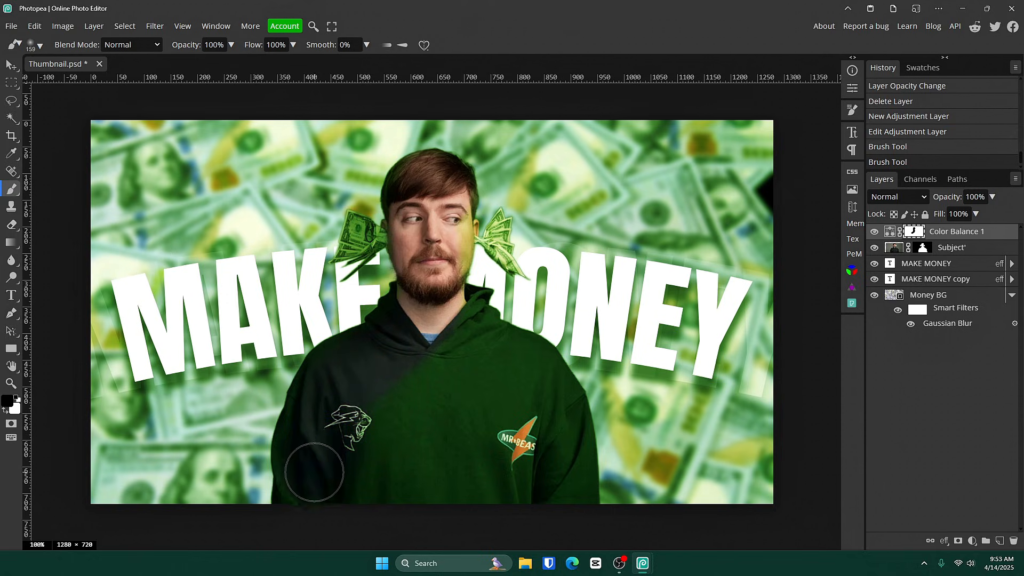
{"action": "mouse_move", "coordinate": [314, 472]}
{"action": "left_mouse_down"}
{"action": "mouse_move", "coordinate": [354, 434]}
{"action": "mouse_move", "coordinate": [377, 507]}
{"action": "mouse_move", "coordinate": [454, 358]}
{"action": "mouse_move", "coordinate": [478, 350]}
{"action": "mouse_move", "coordinate": [524, 389]}
{"action": "mouse_move", "coordinate": [545, 455]}
{"action": "mouse_move", "coordinate": [531, 419]}
{"action": "mouse_move", "coordinate": [450, 462]}
{"action": "mouse_move", "coordinate": [496, 497]}
{"action": "mouse_move", "coordinate": [443, 382]}
{"action": "left_mouse_up"}
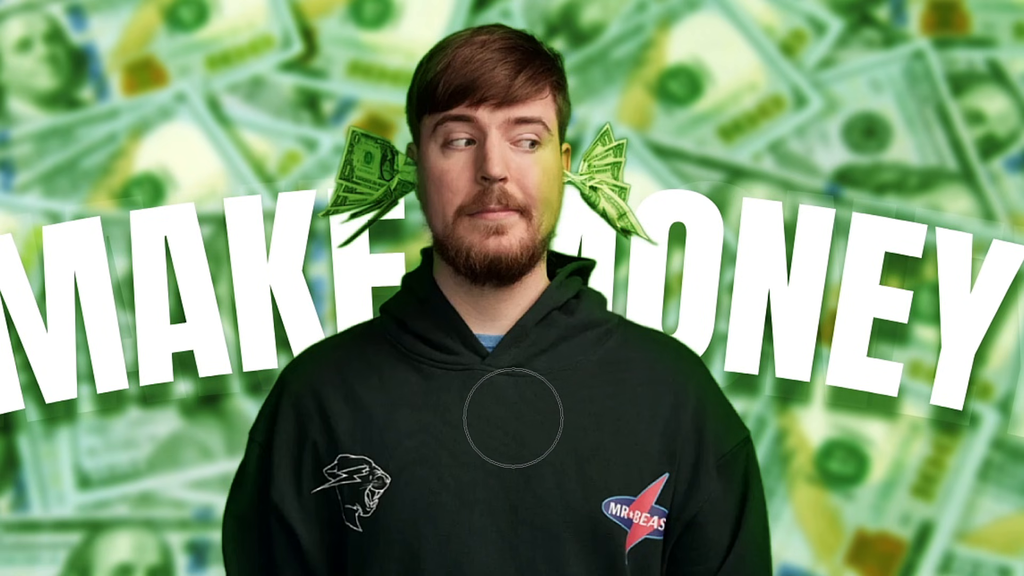
{"action": "left_click_drag", "start_coordinate": [513, 418], "coordinate": [480, 266]}
{"action": "left_click_drag", "start_coordinate": [376, 177], "coordinate": [375, 253]}
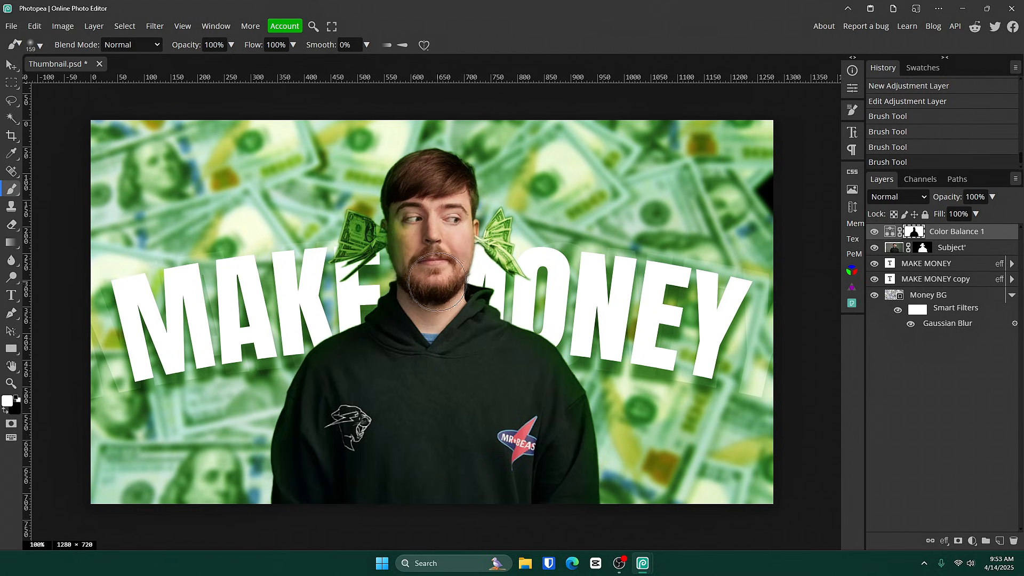
Paint white on the Color Balance mask along the subject's edges to bring back some green tint there
{"action": "mouse_move", "coordinate": [508, 253]}
{"action": "left_mouse_down"}
{"action": "mouse_move", "coordinate": [505, 276]}
{"action": "mouse_move", "coordinate": [539, 288]}
{"action": "mouse_move", "coordinate": [520, 283]}
{"action": "left_mouse_up"}
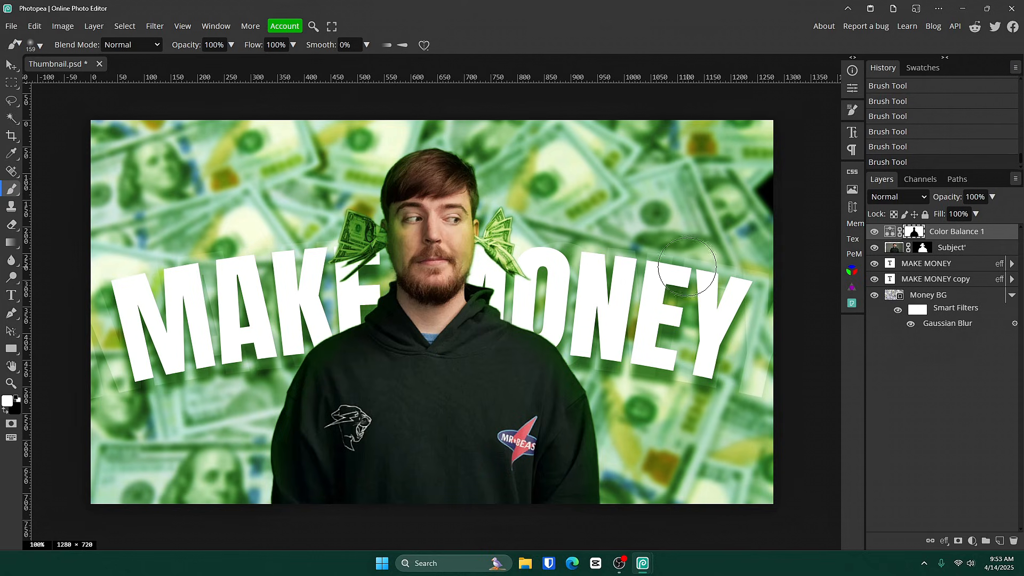
{"action": "key", "text": "x"}
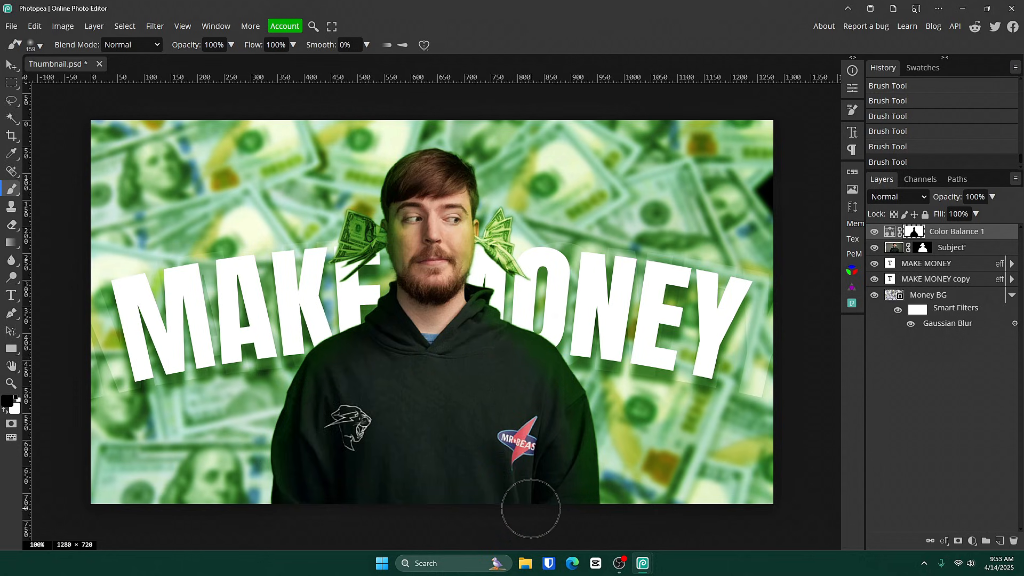
{"action": "key", "text": "x"}
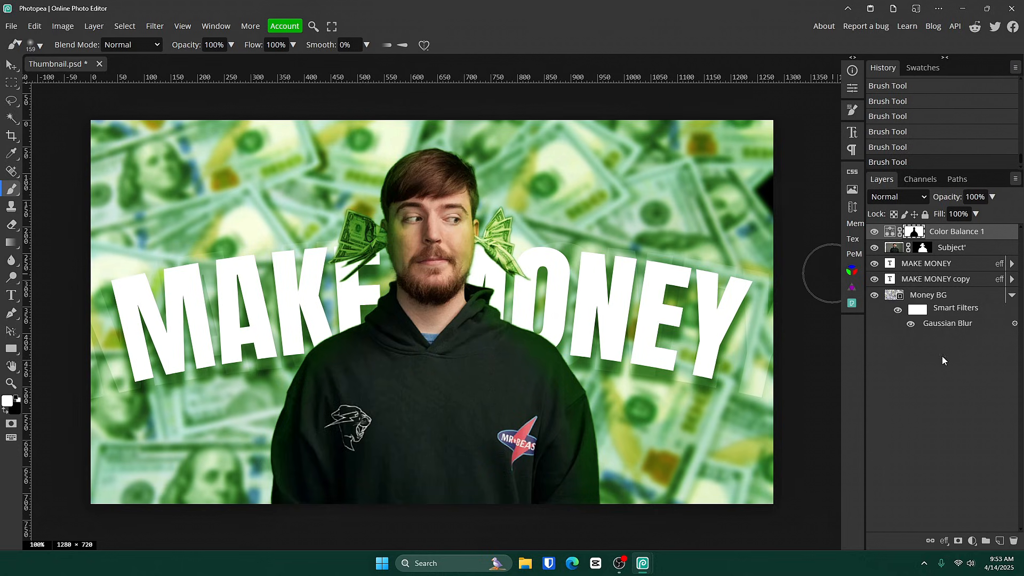
Add a Curves adjustment layer on top and fine-tune one highlight point and one shadow point on the RGB curve
{"action": "left_click", "coordinate": [972, 542]}
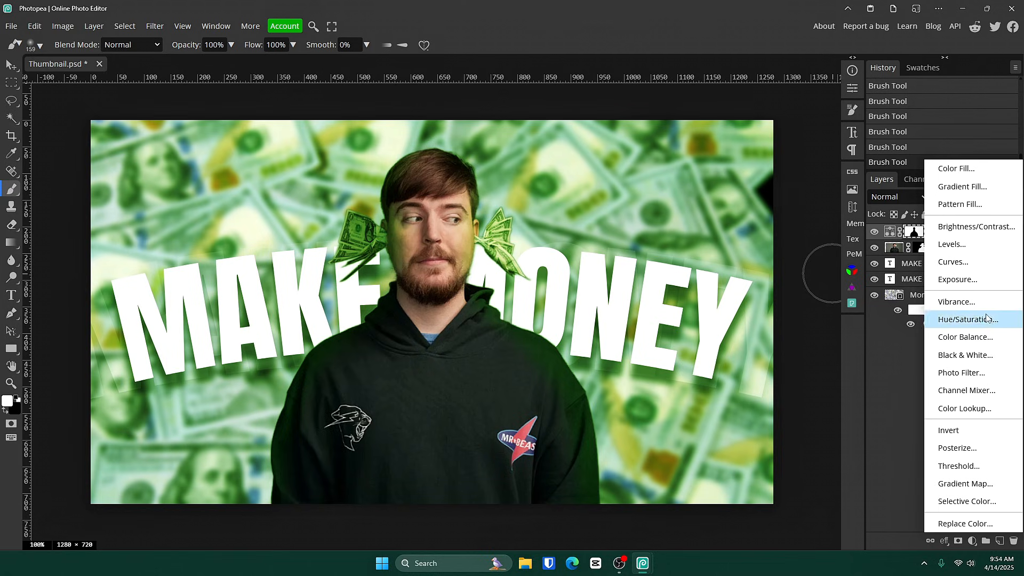
{"action": "left_click", "coordinate": [968, 262]}
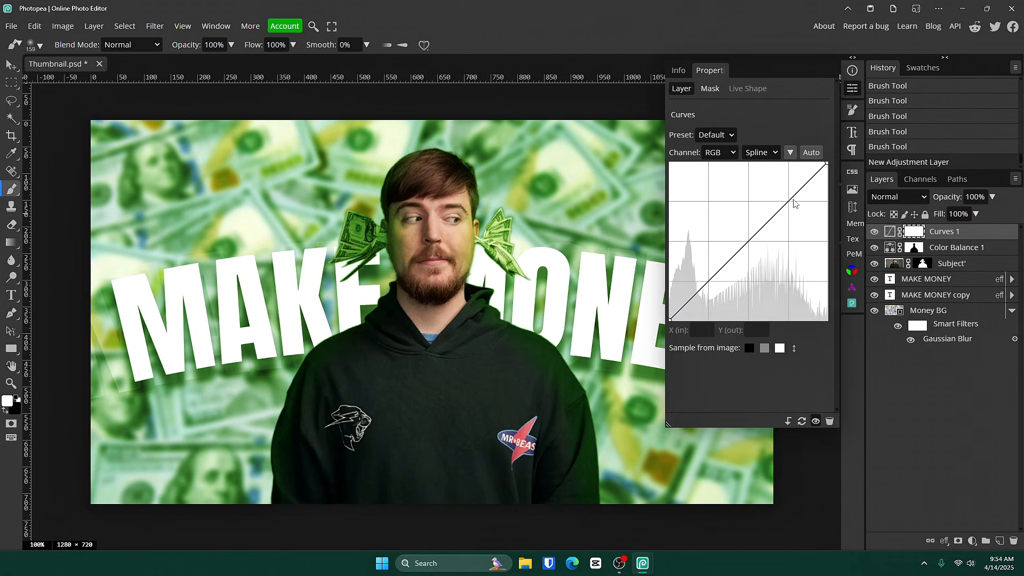
{"action": "left_click_drag", "start_coordinate": [790, 201], "coordinate": [790, 197]}
{"action": "left_click_drag", "start_coordinate": [709, 284], "coordinate": [705, 288]}
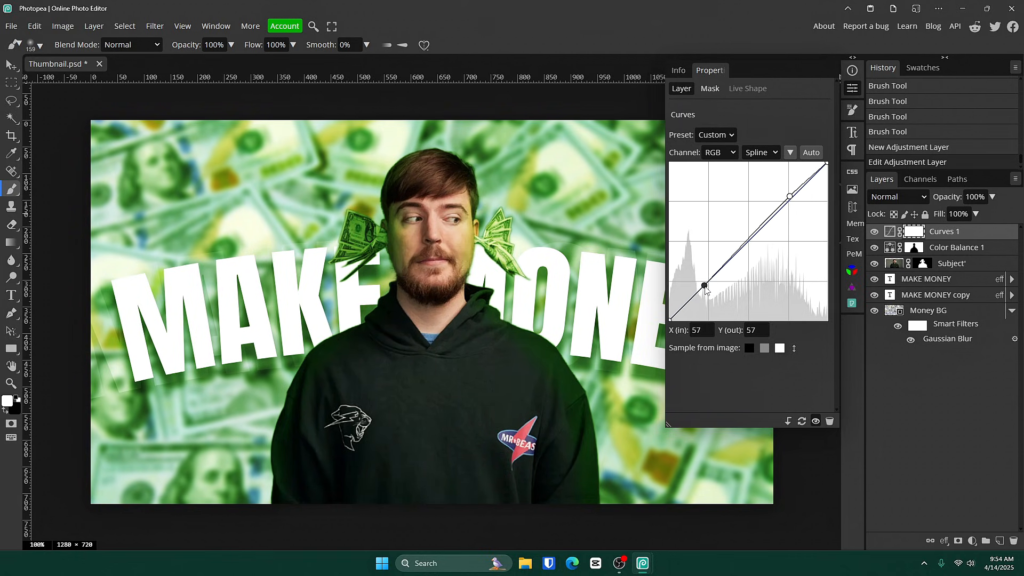
{"action": "left_click_drag", "start_coordinate": [790, 196], "coordinate": [789, 201]}
{"action": "left_click", "coordinate": [852, 87]}
Apply Brightness/Contrast to the Money BG layer, lowering the brightness and raising the contrast
{"action": "left_click", "coordinate": [927, 312]}
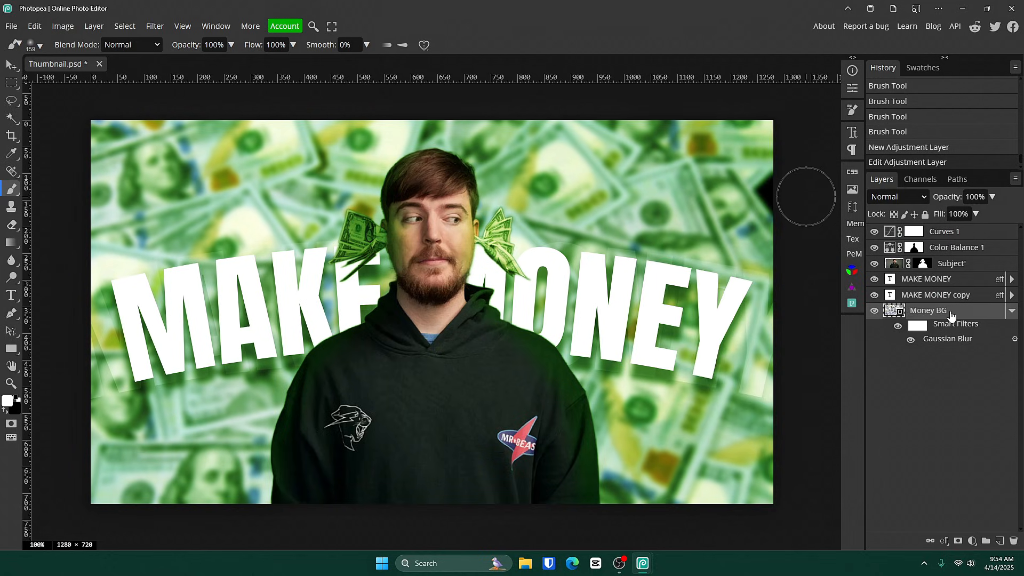
{"action": "left_click", "coordinate": [62, 26]}
{"action": "mouse_move", "coordinate": [91, 66]}
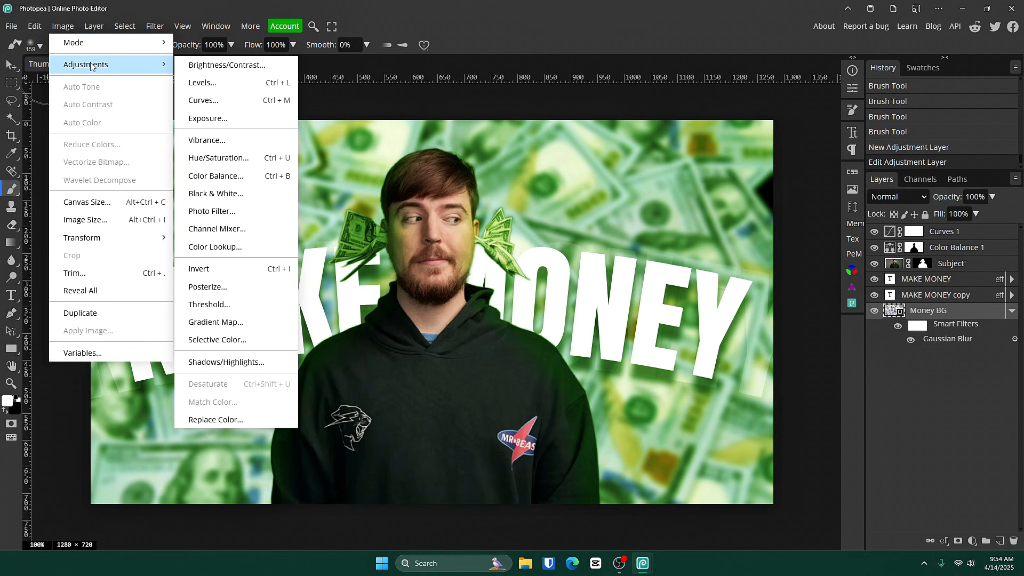
{"action": "left_click", "coordinate": [226, 65]}
{"action": "left_click_drag", "start_coordinate": [188, 154], "coordinate": [171, 158]}
{"action": "left_click_drag", "start_coordinate": [195, 190], "coordinate": [212, 190]}
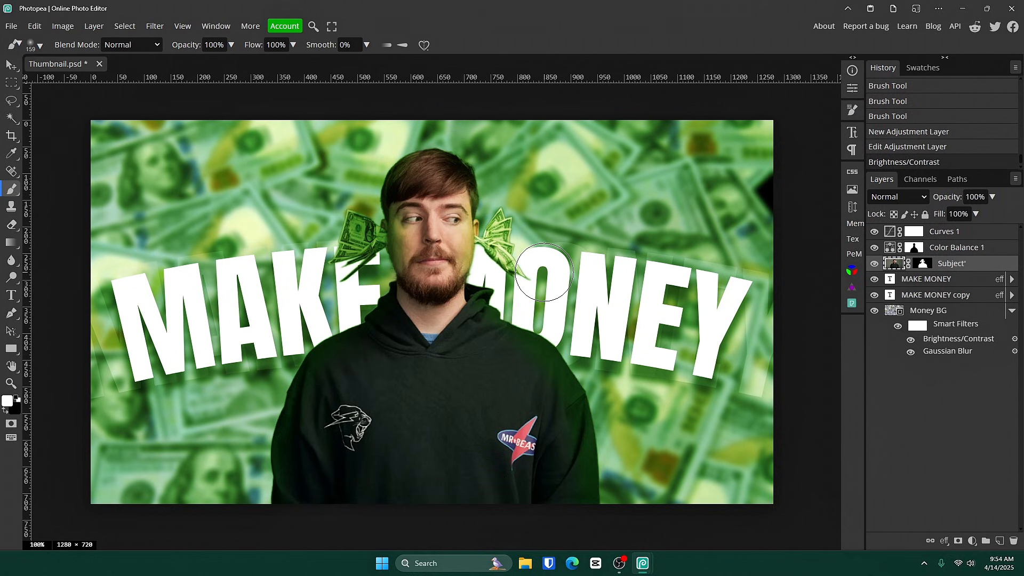
Delete the MAKE MONEY copy layer and convert the MAKE MONEY text layer to a smart object
{"action": "left_click", "coordinate": [951, 298]}
{"action": "key", "text": "Delete"}
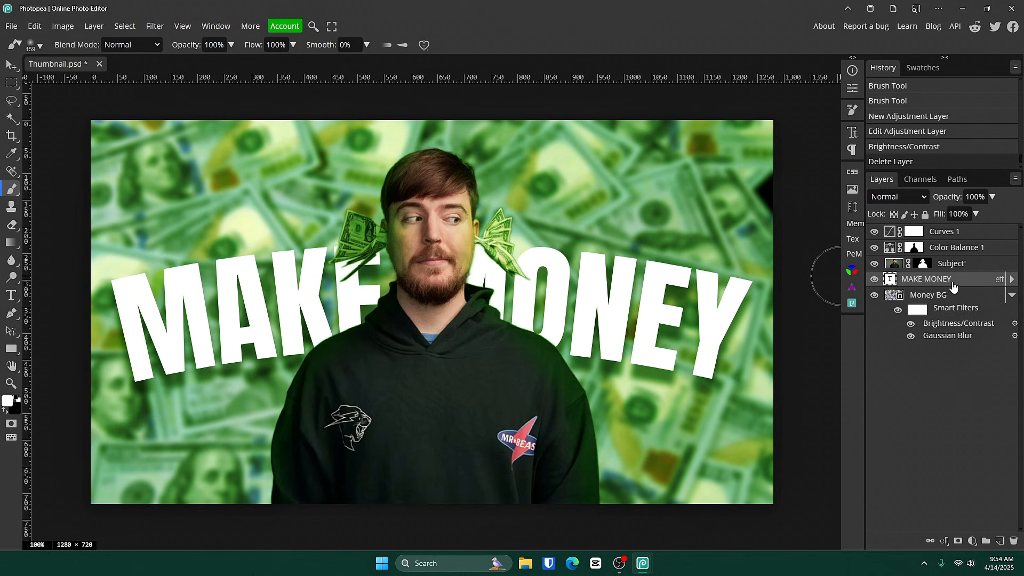
{"action": "right_click", "coordinate": [947, 292]}
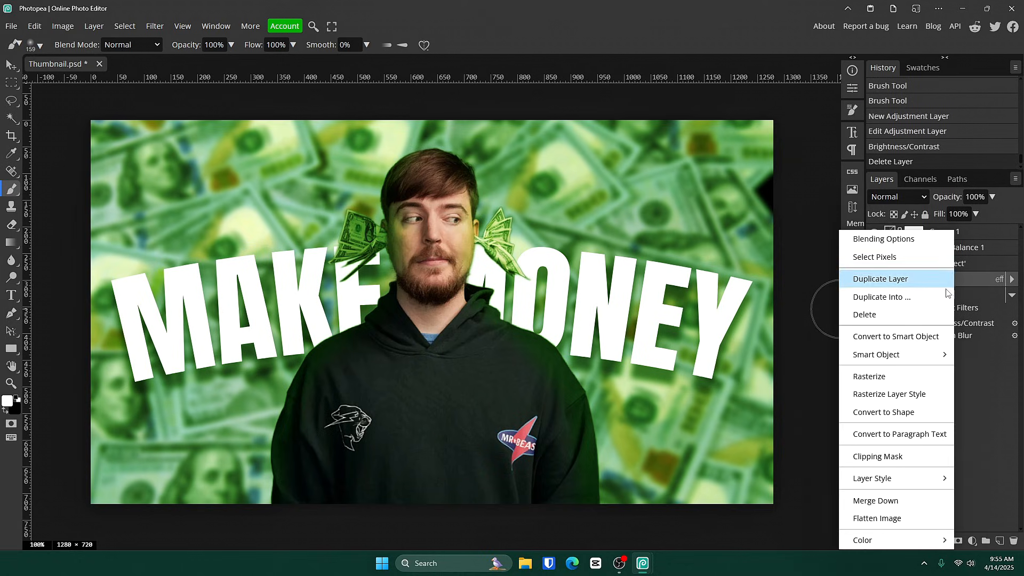
{"action": "left_click", "coordinate": [926, 335]}
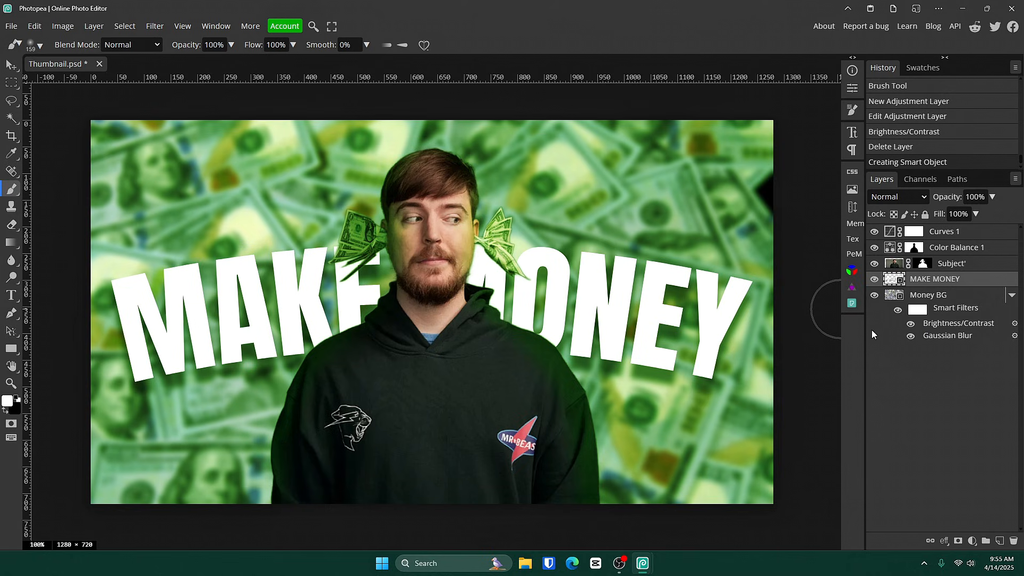
Transform the MAKE MONEY smart object in perspective, narrowing its upper edge, and enlarge it to span most of the canvas width
{"action": "key", "text": "ctrl+t"}
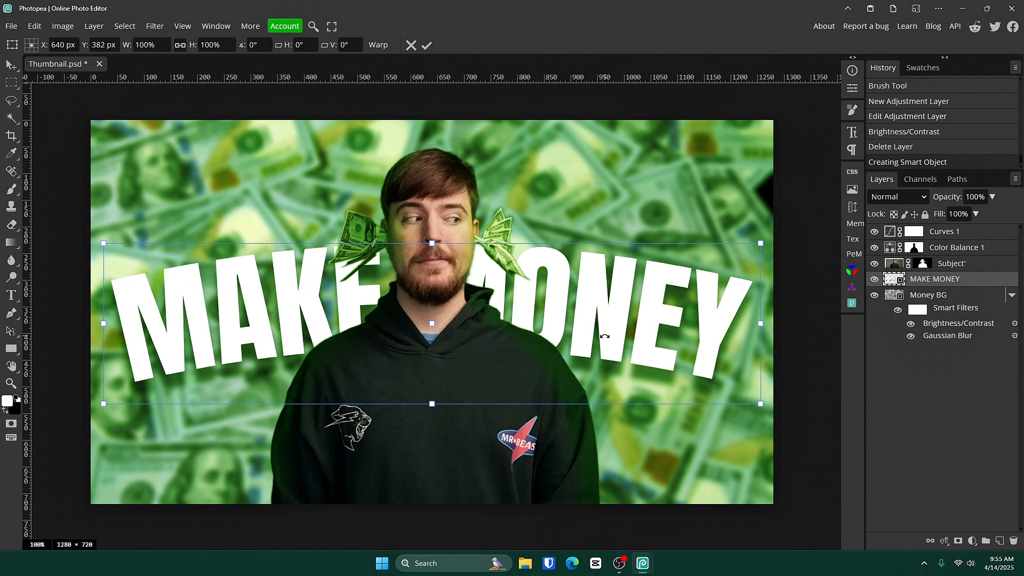
{"action": "right_click", "coordinate": [552, 283]}
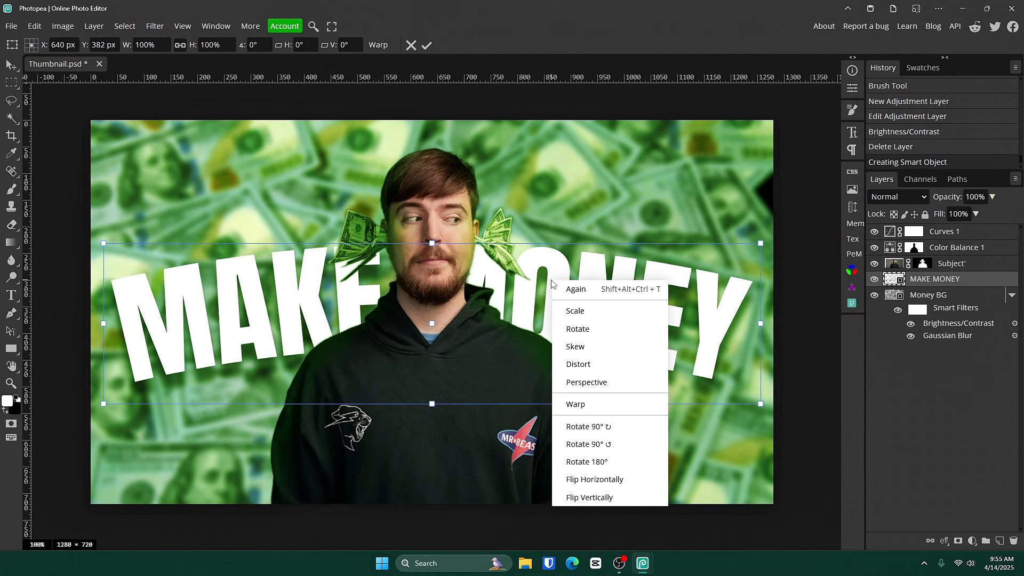
{"action": "left_click", "coordinate": [621, 386]}
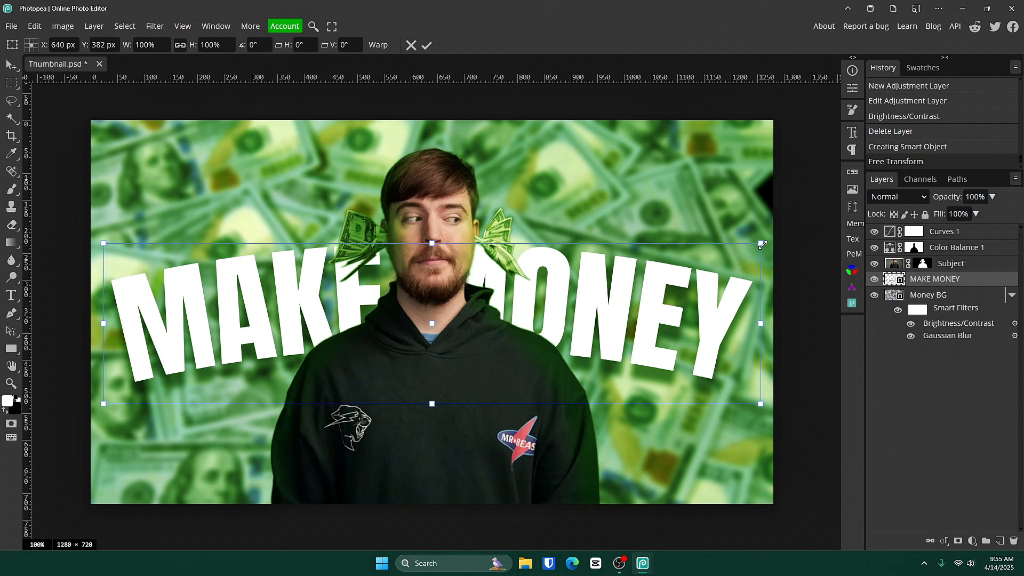
{"action": "left_click_drag", "start_coordinate": [762, 244], "coordinate": [736, 243]}
{"action": "left_click_drag", "start_coordinate": [700, 311], "coordinate": [774, 312]}
{"action": "left_click", "coordinate": [428, 45]}
Place an enlarged duplicate of the MAKE MONEY layer beneath the original and reduce its opacity to 25%
{"action": "key", "text": "ctrl+t"}
{"action": "key", "text": "Return"}
{"action": "key", "text": "b"}
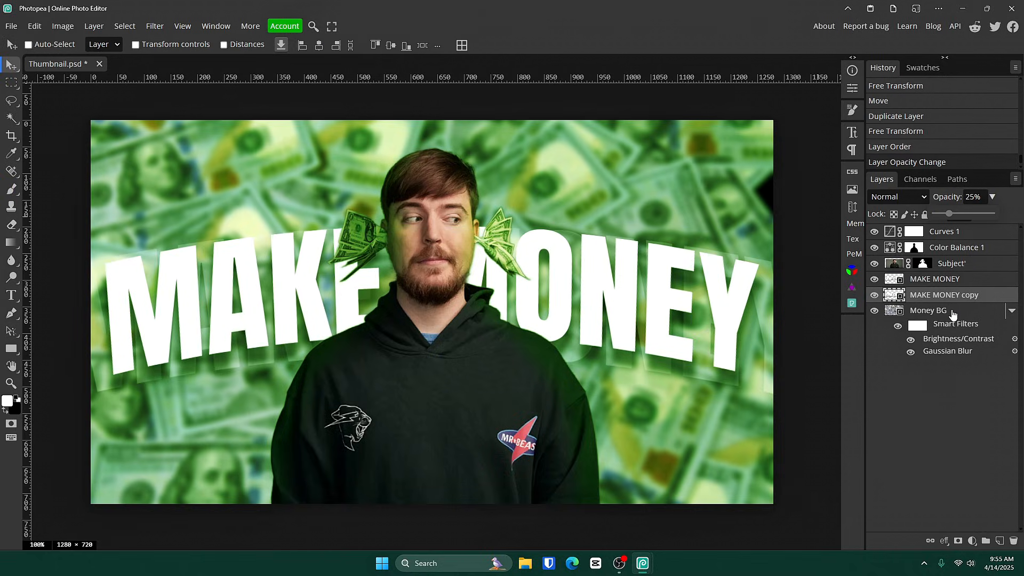
Create a new layer above Curves 1 and ready a brush of size 343 with a bright green foreground colour
{"action": "left_click", "coordinate": [930, 235]}
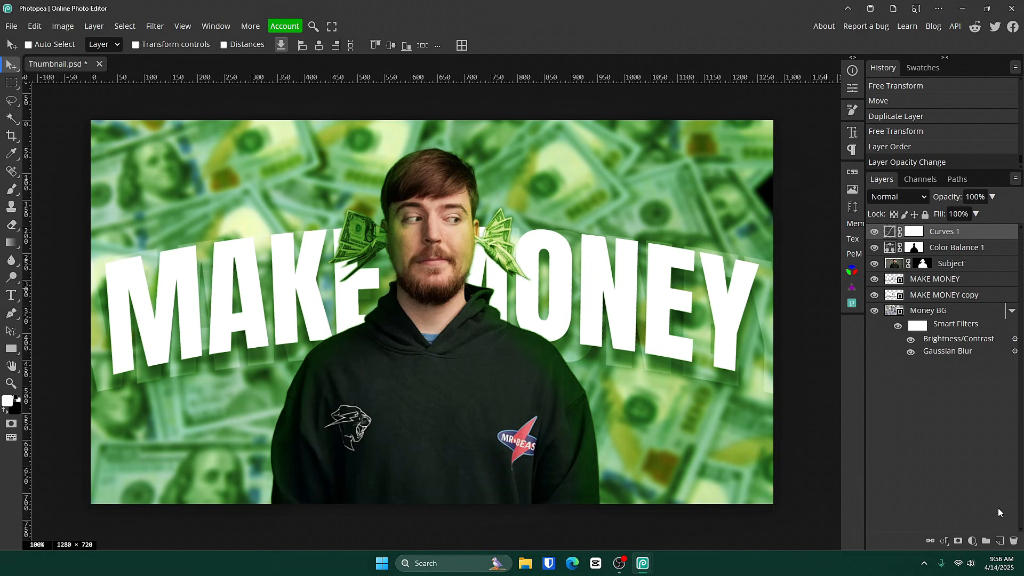
{"action": "left_click", "coordinate": [999, 541]}
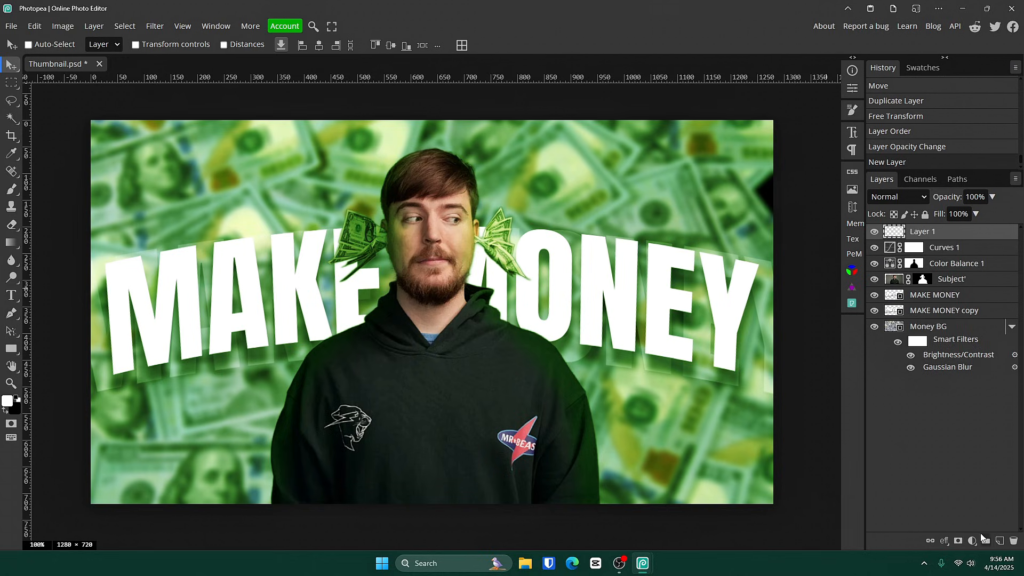
{"action": "left_click", "coordinate": [11, 189]}
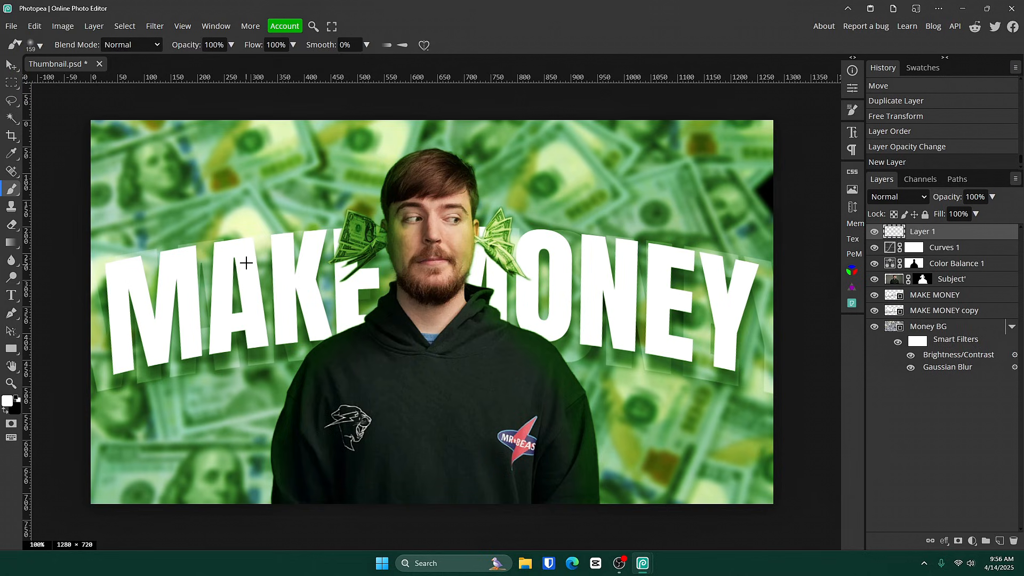
{"action": "left_click_drag", "start_coordinate": [247, 262], "coordinate": [279, 215]}
{"action": "mouse_move", "coordinate": [236, 253]}
{"action": "left_mouse_down"}
{"action": "mouse_move", "coordinate": [288, 250]}
{"action": "mouse_move", "coordinate": [288, 75]}
{"action": "left_mouse_up"}
{"action": "mouse_move", "coordinate": [233, 316]}
{"action": "left_mouse_down"}
{"action": "mouse_move", "coordinate": [219, 307]}
{"action": "mouse_move", "coordinate": [235, 298]}
{"action": "left_mouse_up"}
{"action": "left_click", "coordinate": [8, 404]}
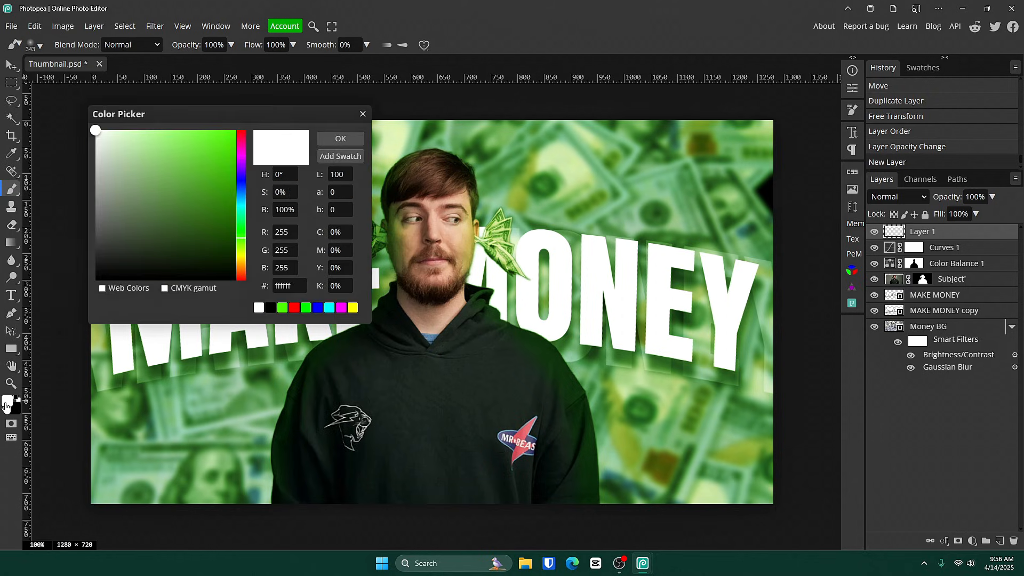
{"action": "left_click_drag", "start_coordinate": [228, 228], "coordinate": [236, 129]}
{"action": "left_click", "coordinate": [359, 139]}
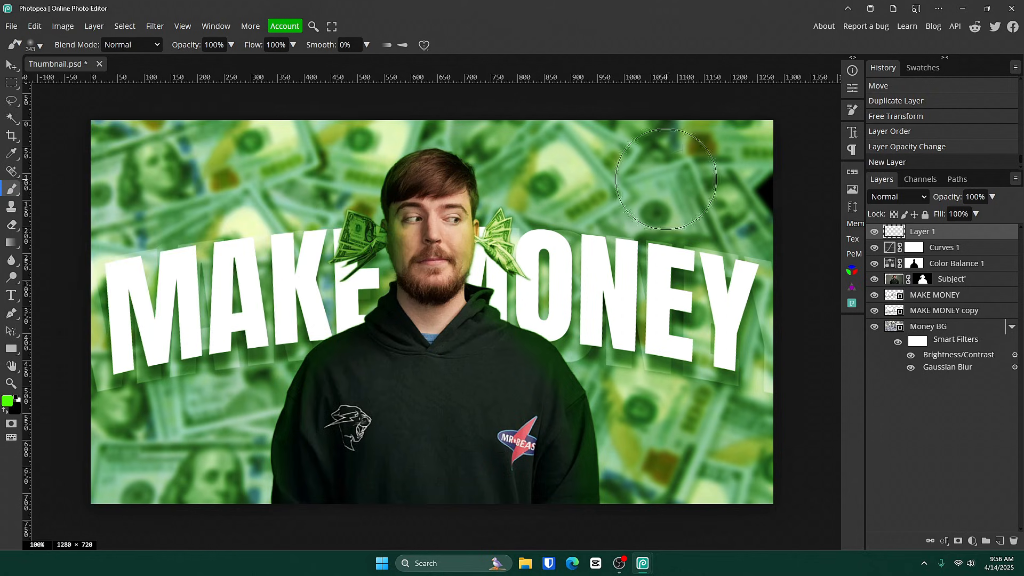
Dab four large soft green spots on the new layer around the canvas edges and corners
{"action": "left_click", "coordinate": [123, 136]}
{"action": "left_click", "coordinate": [232, 477]}
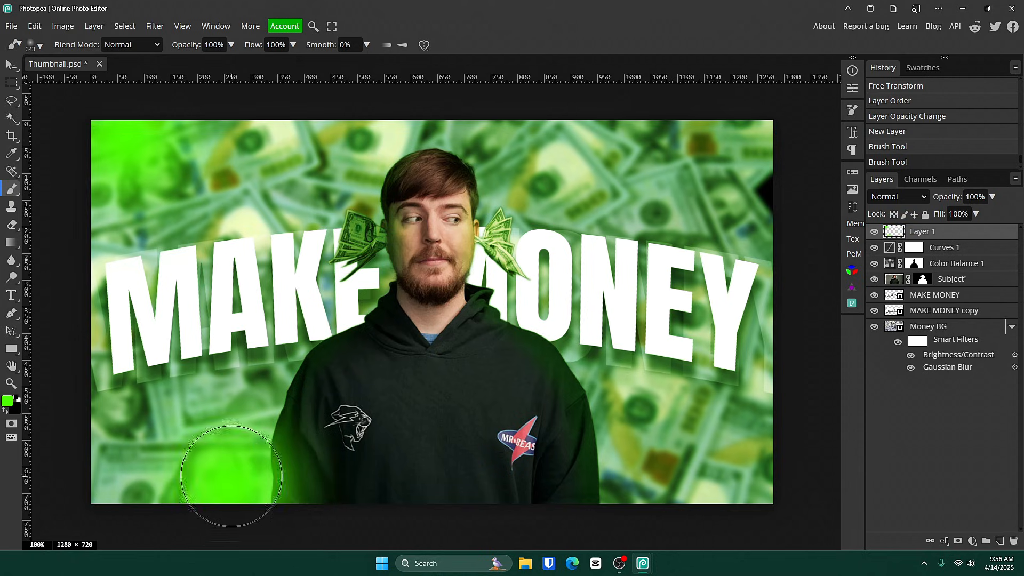
{"action": "left_click", "coordinate": [547, 140]}
{"action": "left_click", "coordinate": [753, 457]}
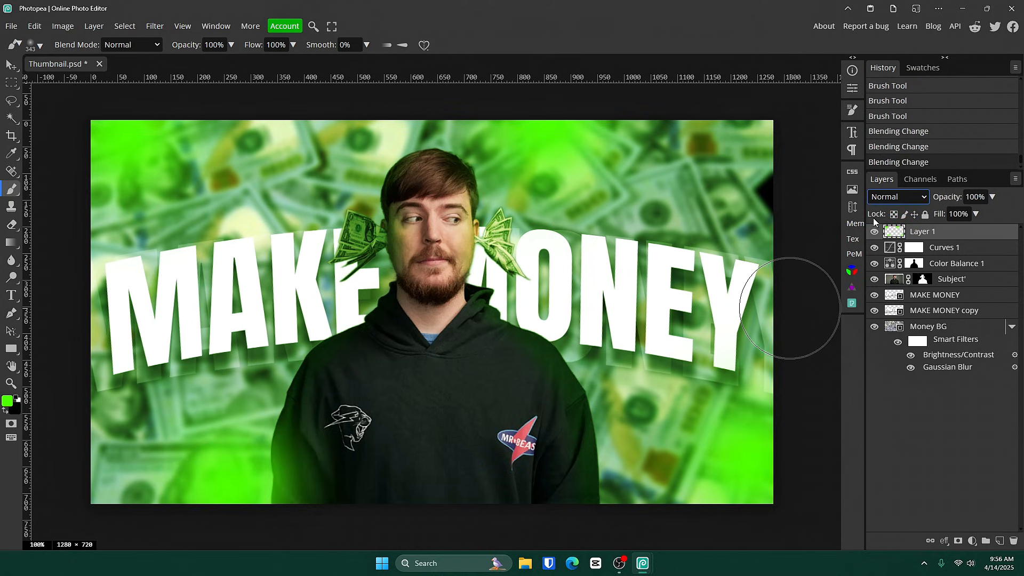
Set the green glow layer's blend mode to Screen and its opacity to 76%
{"action": "left_click", "coordinate": [901, 199]}
{"action": "left_click", "coordinate": [895, 352]}
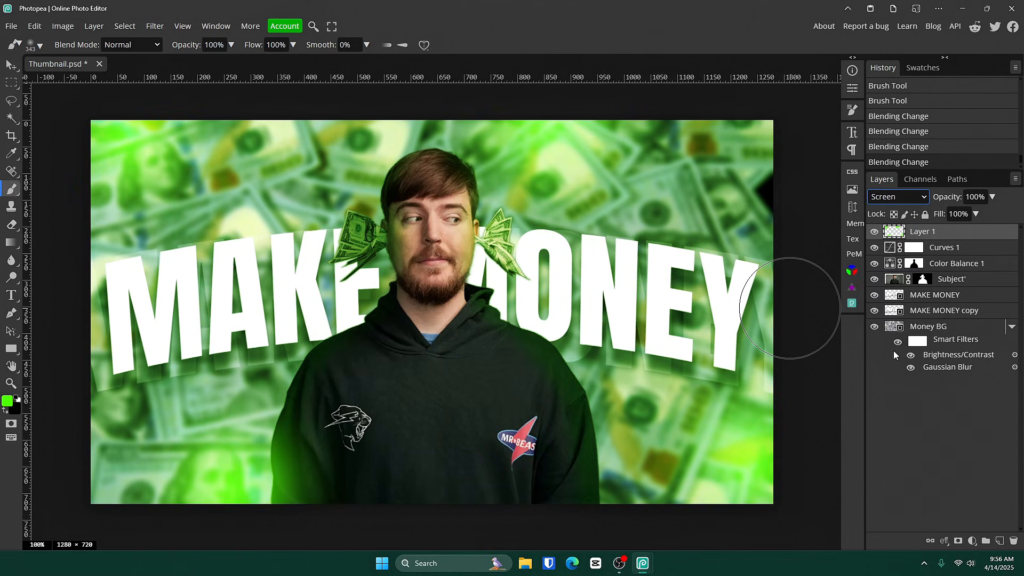
{"action": "left_click", "coordinate": [993, 197]}
{"action": "mouse_move", "coordinate": [969, 214]}
{"action": "left_mouse_down"}
{"action": "mouse_move", "coordinate": [958, 215]}
{"action": "mouse_move", "coordinate": [980, 217]}
{"action": "left_mouse_up"}
Add three more soft green glow dabs over the MAKE MONEY text on both sides of the subject
{"action": "left_click", "coordinate": [720, 288]}
{"action": "left_click", "coordinate": [159, 350]}
{"action": "left_click", "coordinate": [231, 242]}
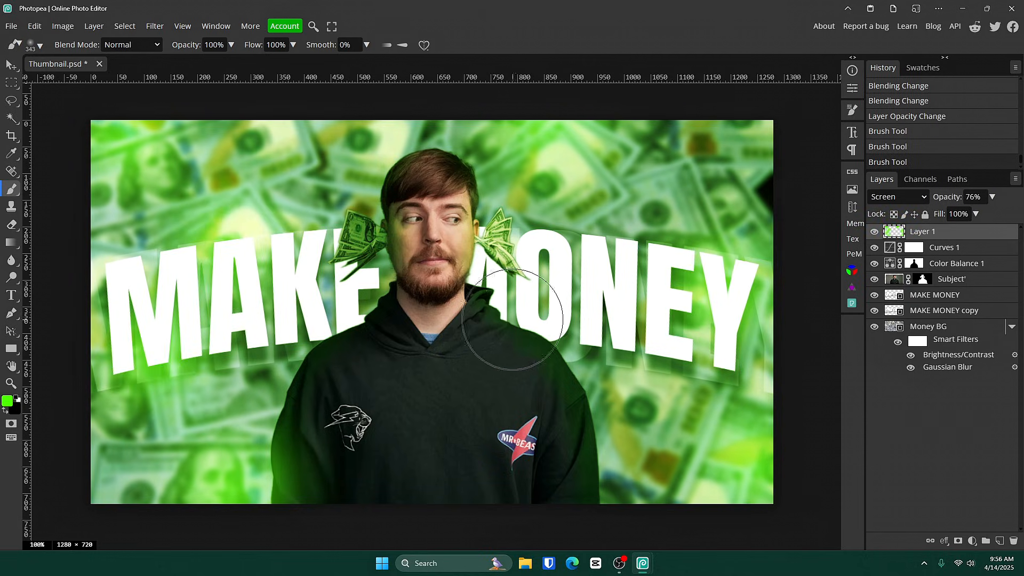
Paint more broad green strokes across the text, the subject and the canvas edges
{"action": "left_click", "coordinate": [716, 293]}
{"action": "left_click", "coordinate": [599, 266]}
{"action": "left_click_drag", "start_coordinate": [599, 267], "coordinate": [782, 287]}
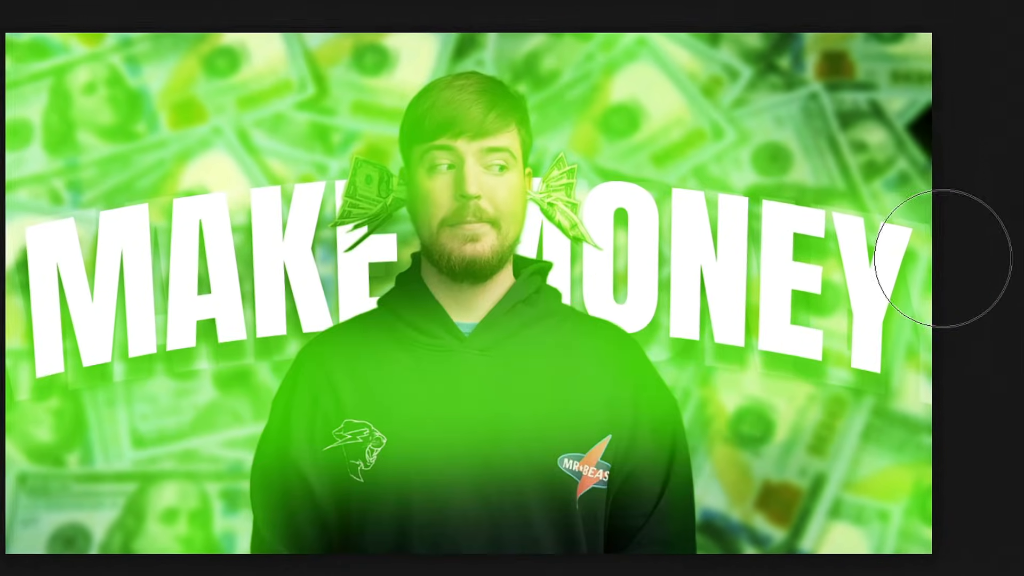
{"action": "mouse_move", "coordinate": [944, 258]}
{"action": "left_mouse_down"}
{"action": "mouse_move", "coordinate": [521, 396]}
{"action": "mouse_move", "coordinate": [601, 425]}
{"action": "left_mouse_up"}
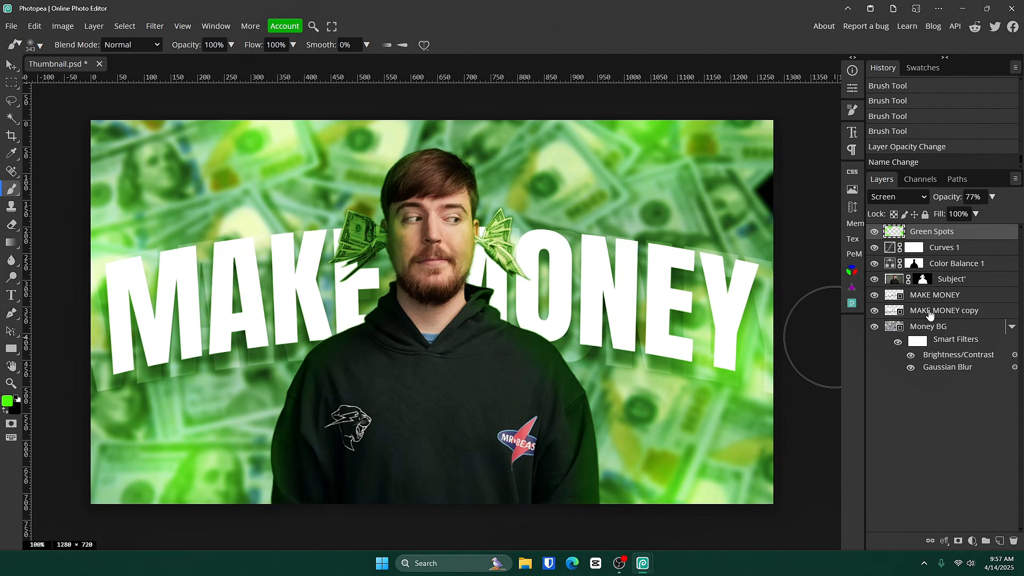
Search the plugin gallery for "super", view the SuperBloom by Lunal Graphics page, and return to the thumbnail
{"action": "left_click", "coordinate": [852, 287]}
{"action": "left_click", "coordinate": [852, 288]}
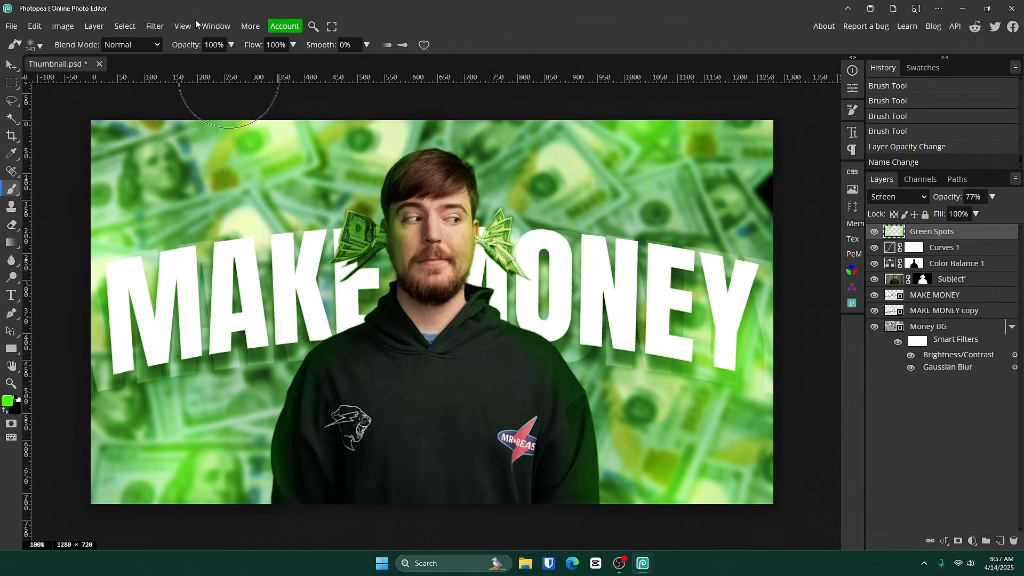
{"action": "left_click", "coordinate": [213, 25]}
{"action": "left_click", "coordinate": [216, 63]}
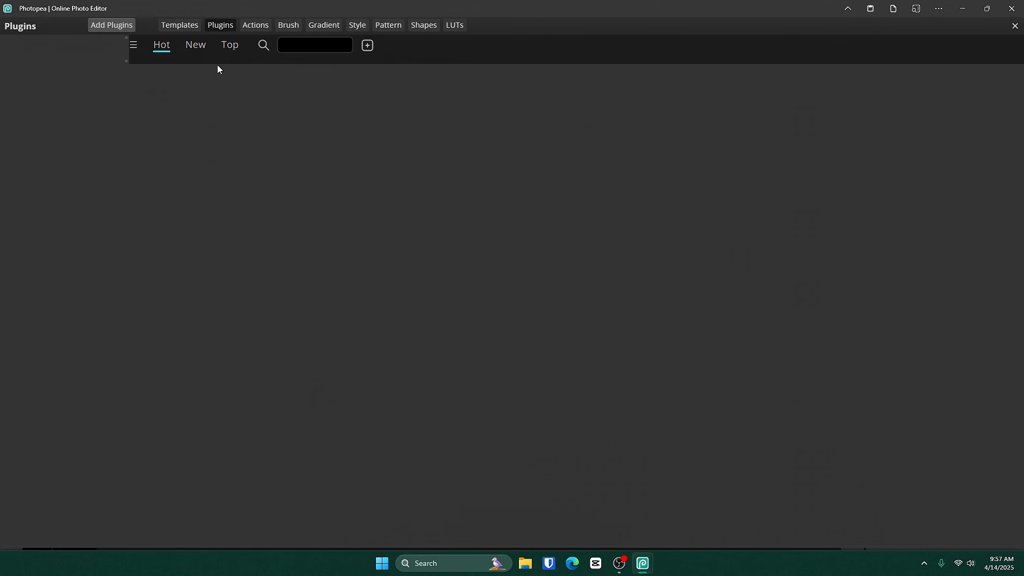
{"action": "left_click", "coordinate": [304, 49]}
{"action": "type", "text": "super"}
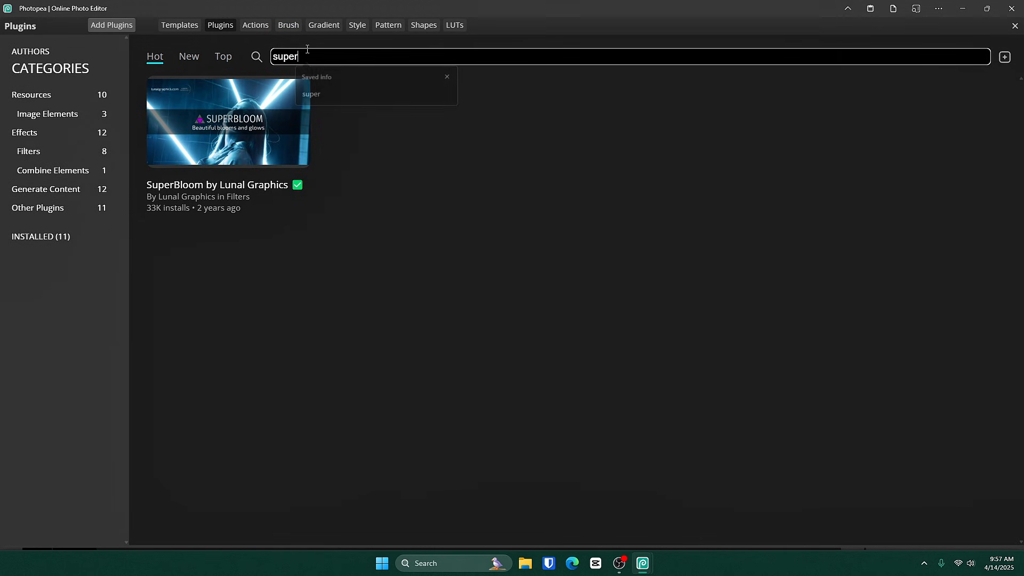
{"action": "left_click", "coordinate": [228, 123]}
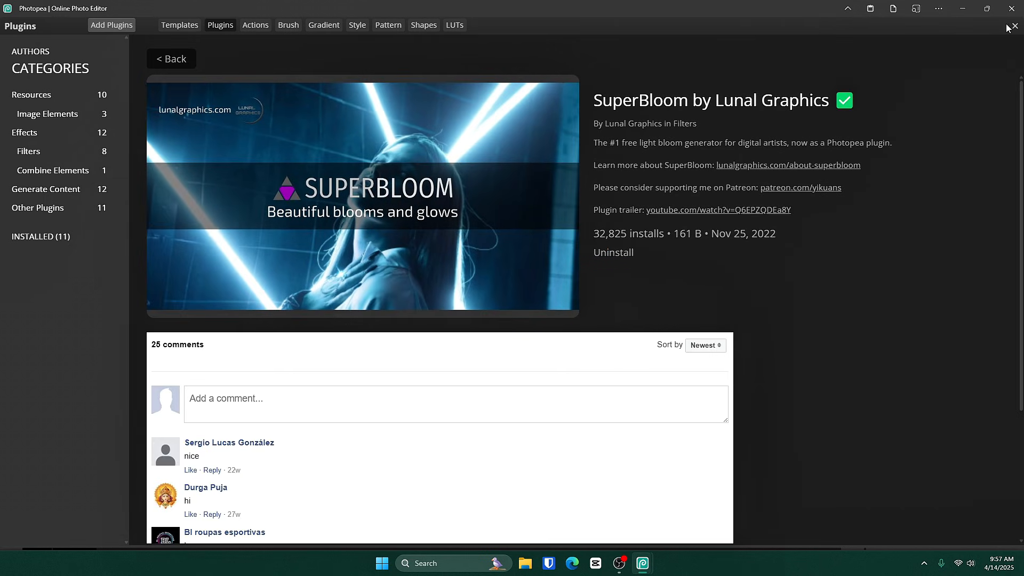
{"action": "left_click", "coordinate": [1015, 26]}
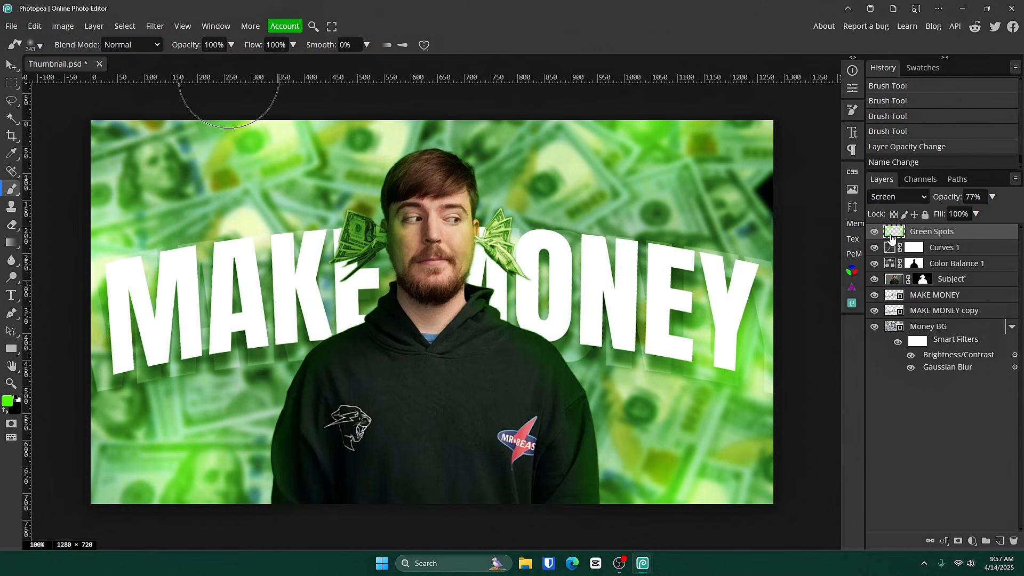
Add a SuperBloom glow with brightness 14 to the document and reduce the opacity of the SuperBloom layer
{"action": "left_click", "coordinate": [851, 289]}
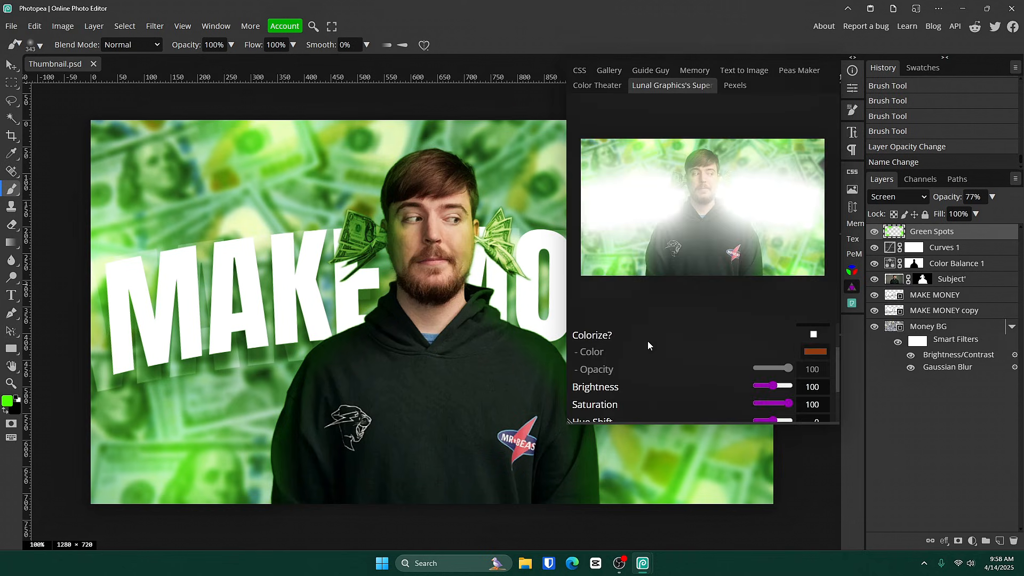
{"action": "scroll", "coordinate": [666, 349], "scroll_direction": "down", "scroll_amount": 2}
{"action": "left_click_drag", "start_coordinate": [775, 342], "coordinate": [761, 336]}
{"action": "left_click", "coordinate": [712, 418]}
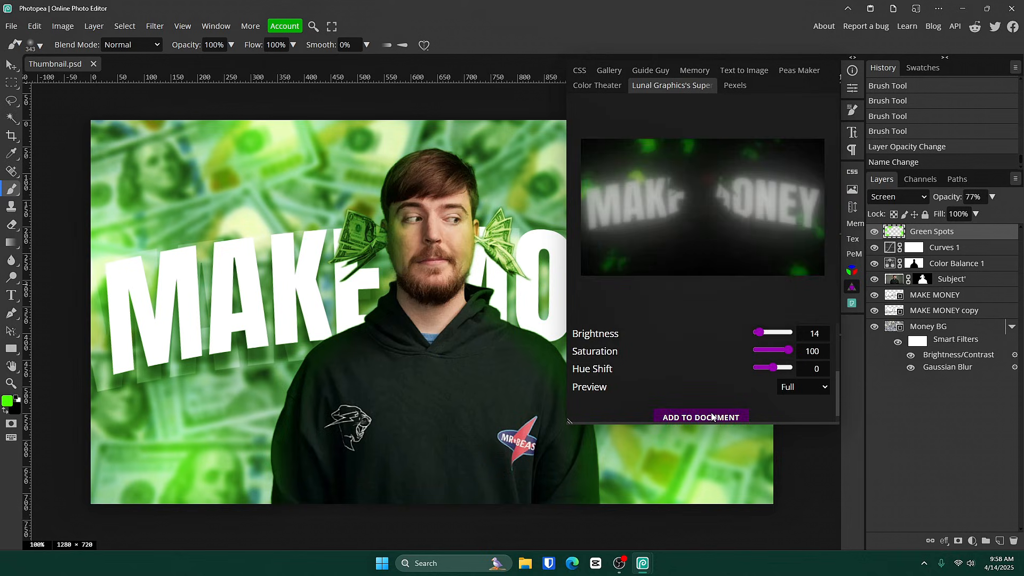
{"action": "left_click", "coordinate": [853, 86]}
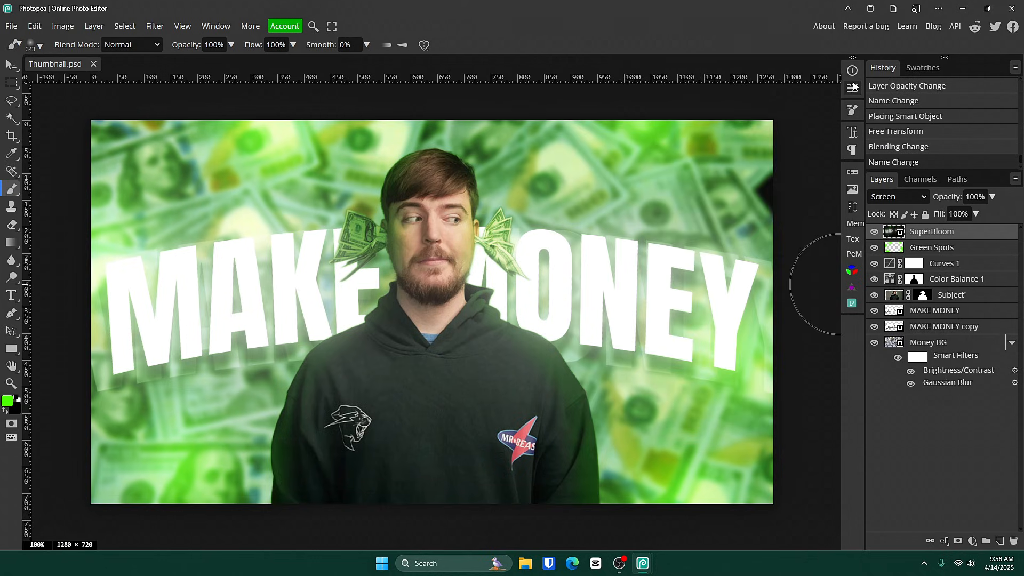
{"action": "left_click", "coordinate": [995, 197]}
{"action": "mouse_move", "coordinate": [981, 214]}
{"action": "left_mouse_down"}
{"action": "mouse_move", "coordinate": [909, 217]}
{"action": "mouse_move", "coordinate": [976, 220]}
{"action": "left_mouse_up"}
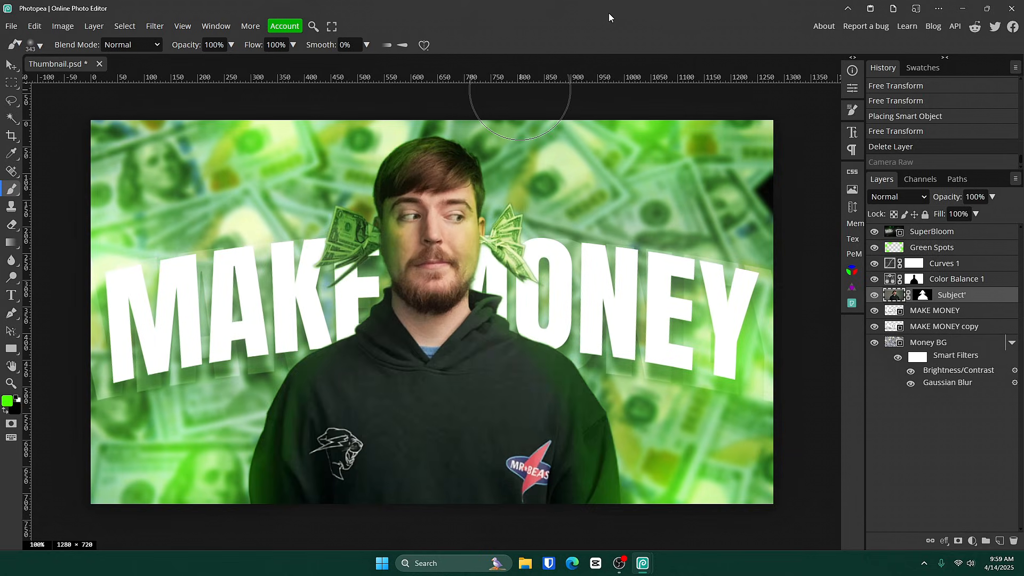
Export the thumbnail as a JPG named Thumbnail at 1280 × 720 px and 100% quality
{"action": "left_click", "coordinate": [11, 27]}
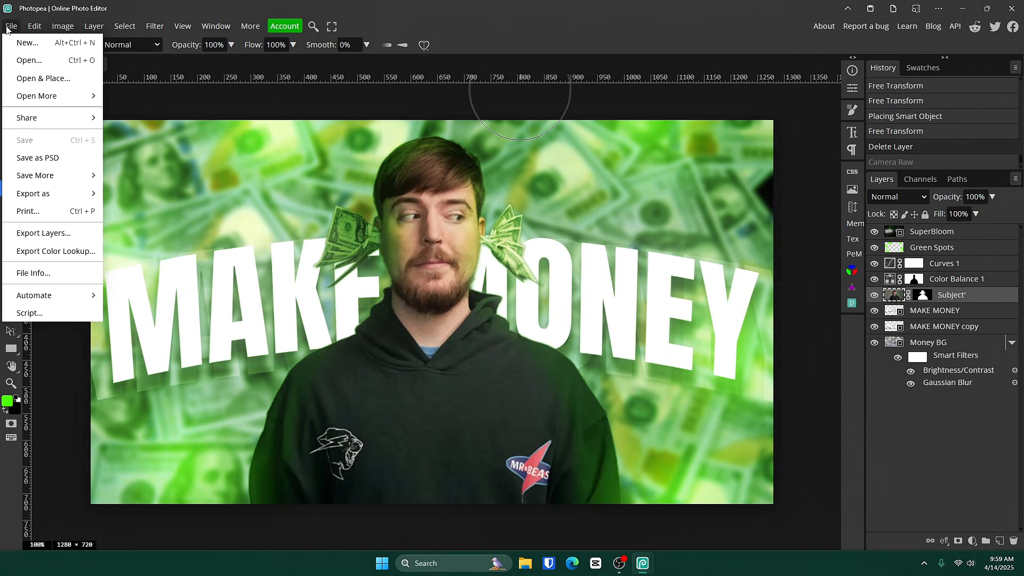
{"action": "mouse_move", "coordinate": [68, 200]}
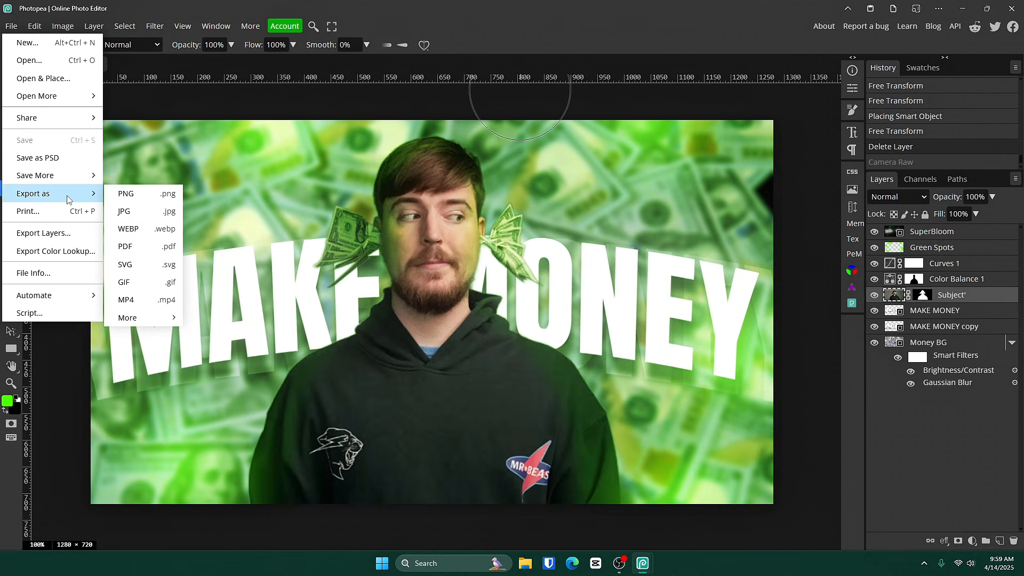
{"action": "left_click", "coordinate": [147, 210]}
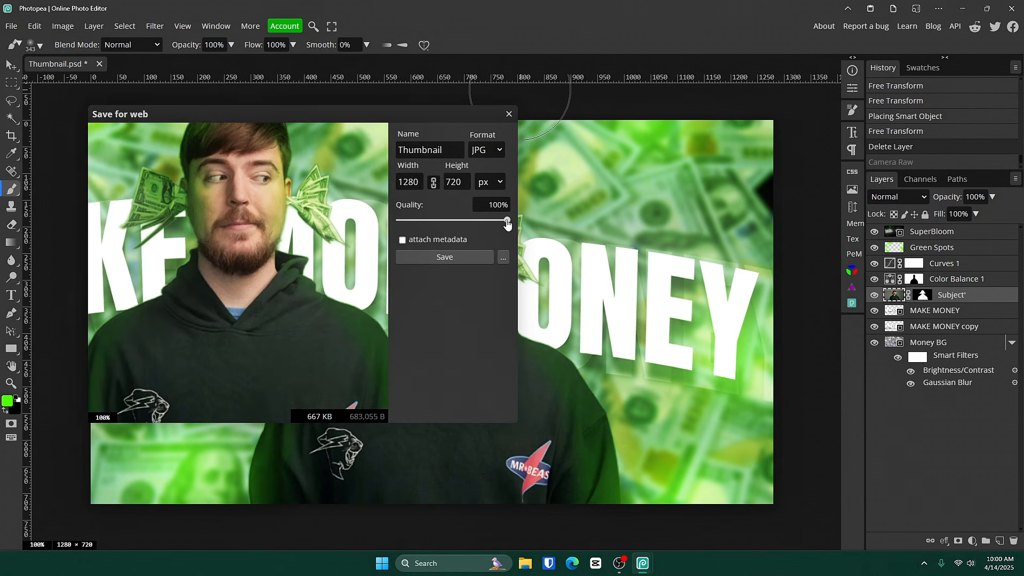
{"action": "left_click", "coordinate": [469, 255]}
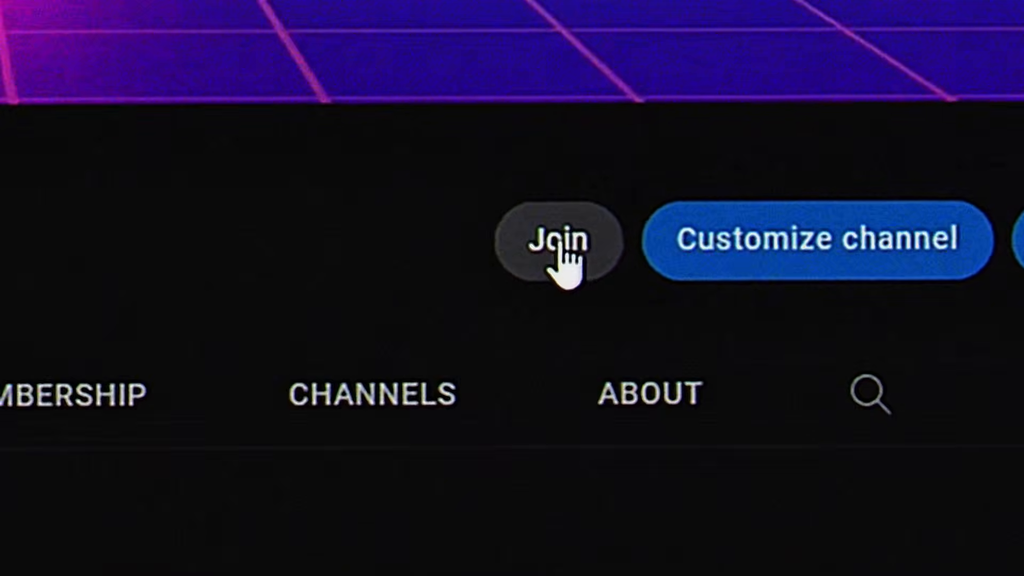
{"action": "left_click", "coordinate": [768, 197]}
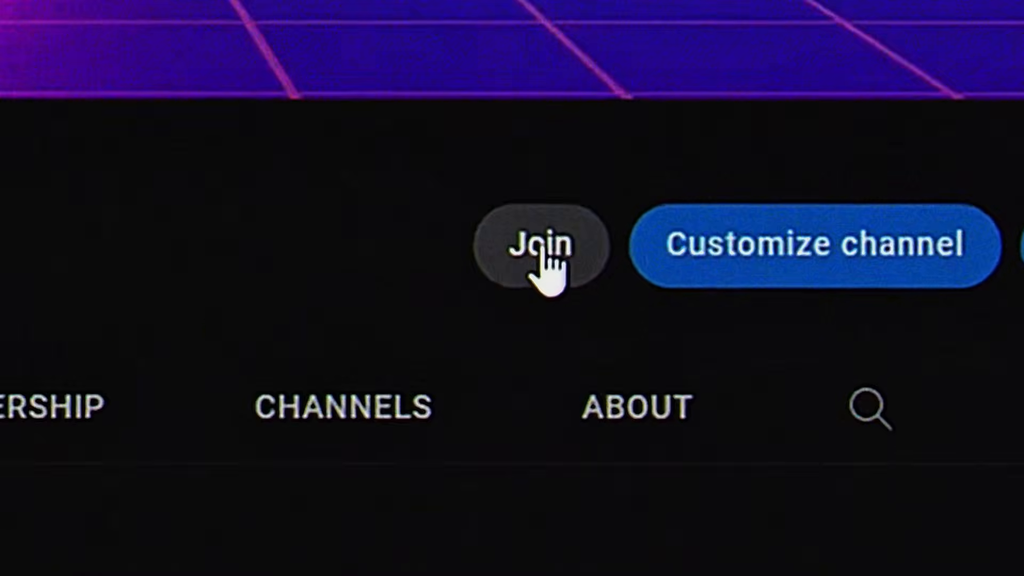
{"action": "left_click", "coordinate": [800, 211]}
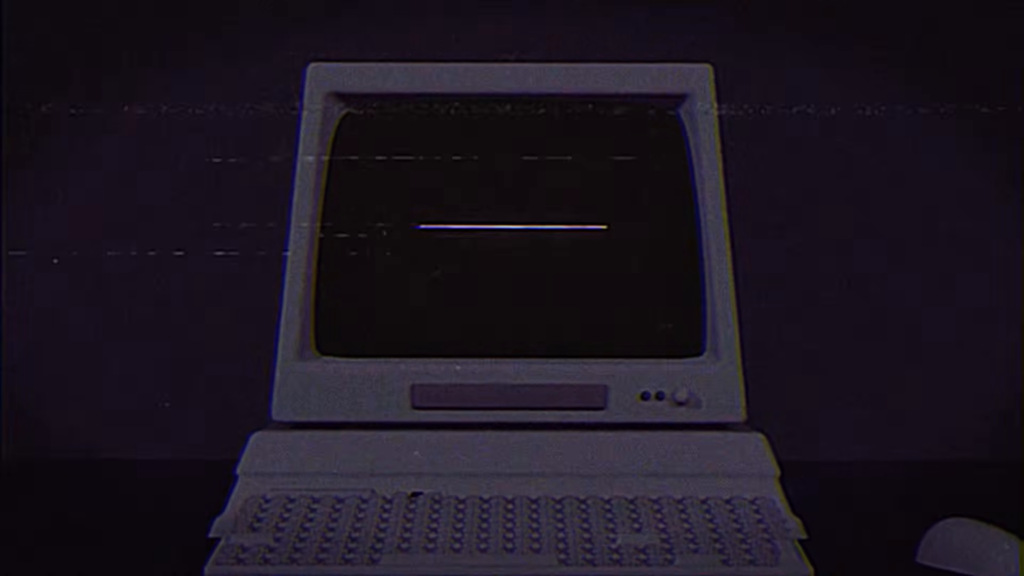